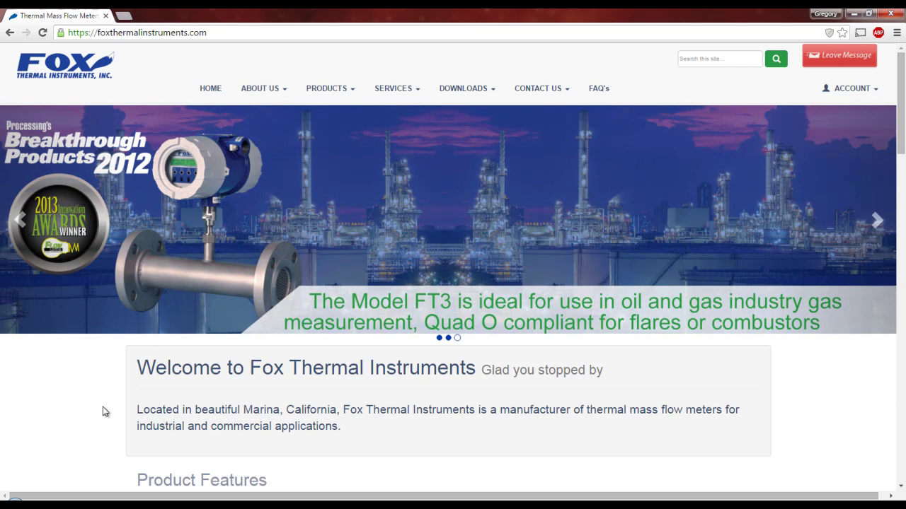
# Step: Open the Fox flow meter configurator and start its Help Me Choose questionnaire
pyautogui.scroll(-5, 109, 377)
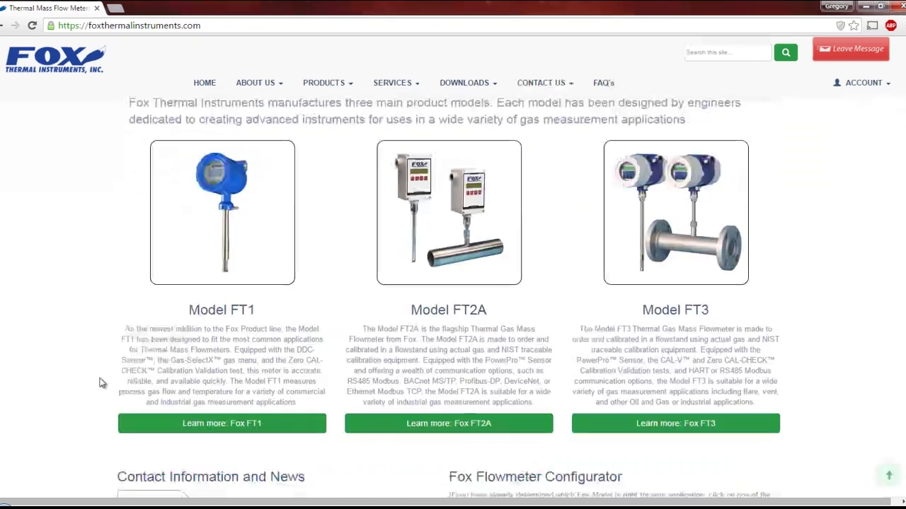
pyautogui.scroll(-5, 99, 383)
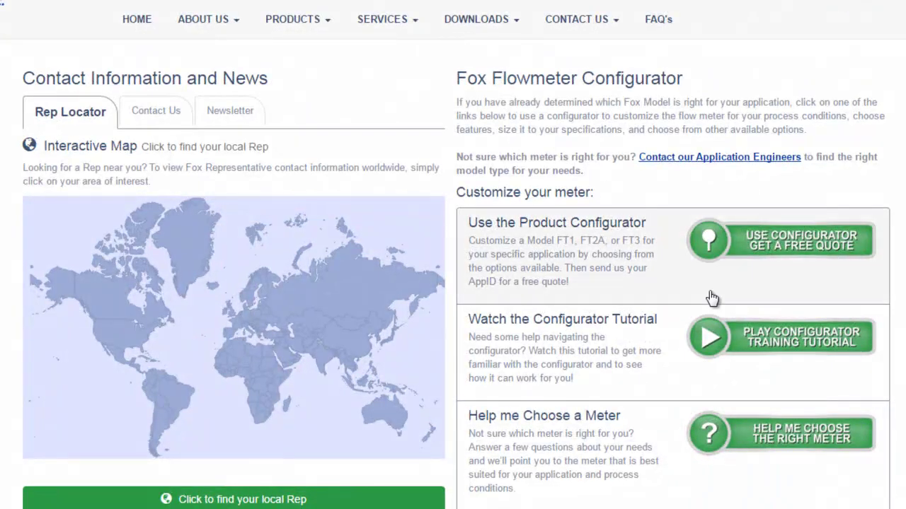
pyautogui.click(315, 21)
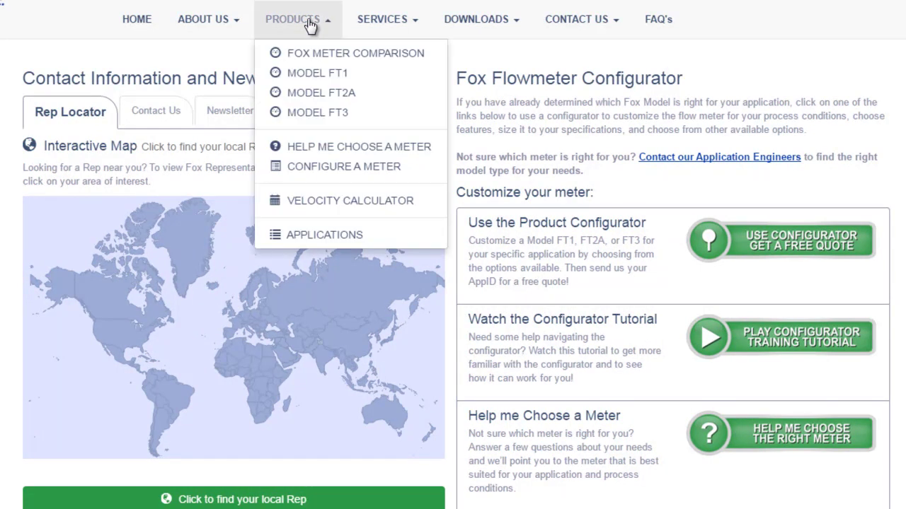
pyautogui.click(337, 167)
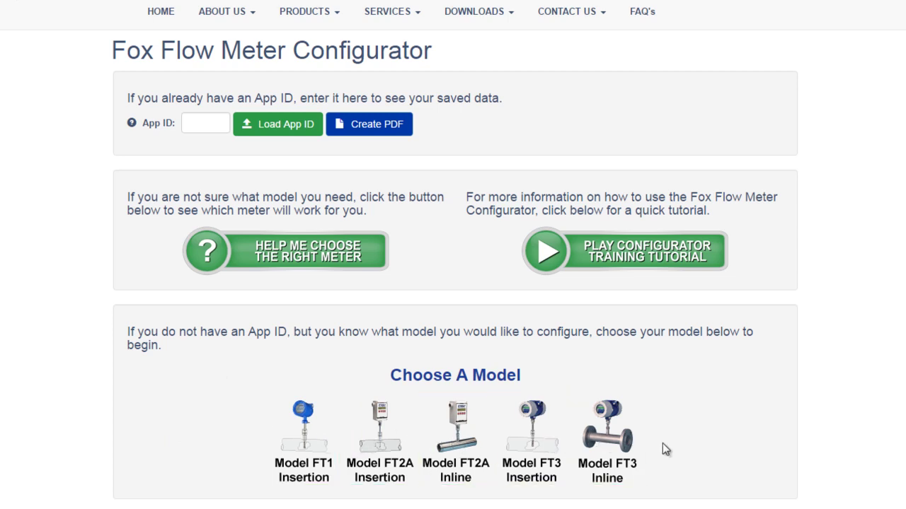
pyautogui.click(374, 259)
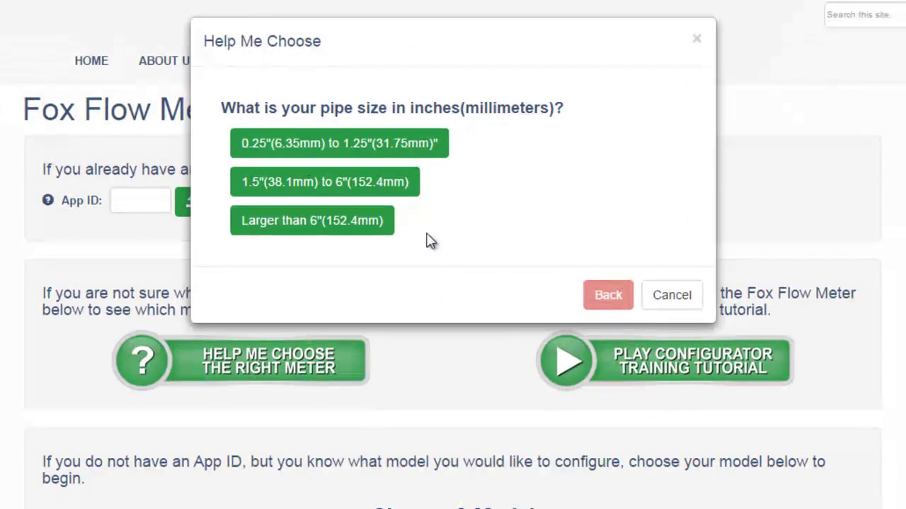
# Step: Try the questionnaire with a 0.25" to 1.25" pipe and explosion-proof certifications required, and return to the pipe size question
pyautogui.click(384, 152)
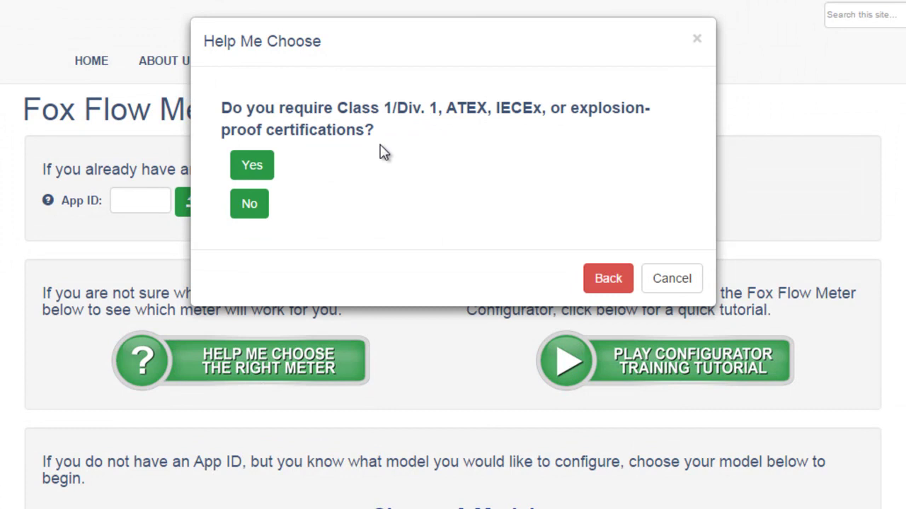
pyautogui.click(247, 169)
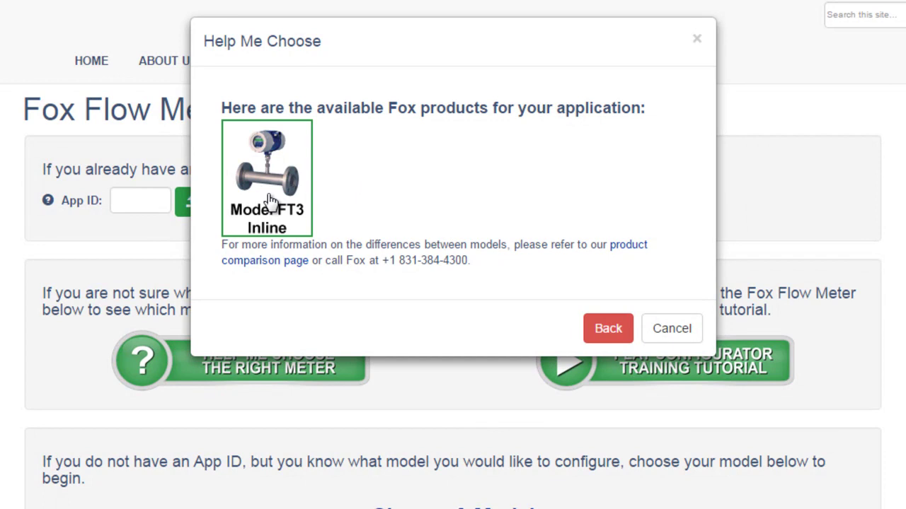
pyautogui.click(605, 331)
pyautogui.click(601, 283)
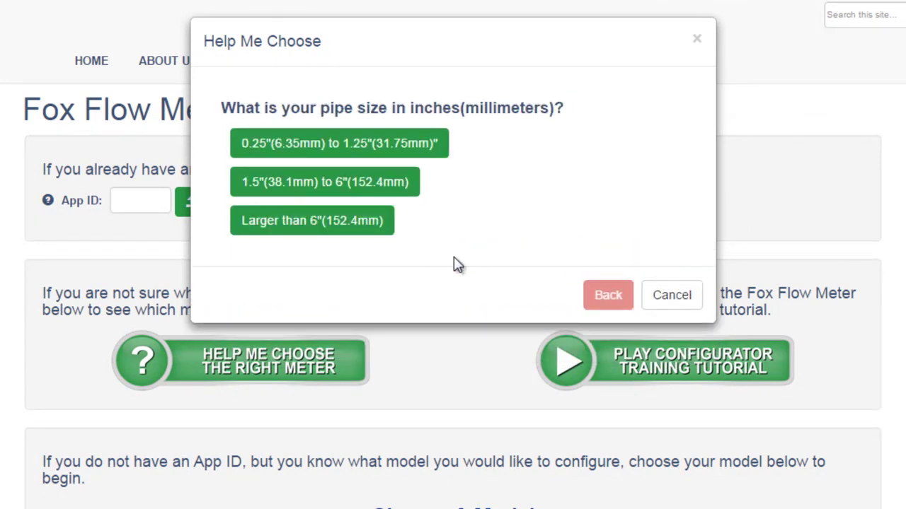
# Step: Answer 1.5" to 6" pipe, no explosion-proof certifications and yes to the listed gases, and choose the Model FT1 Insertion meter
pyautogui.click(397, 188)
pyautogui.click(298, 445)
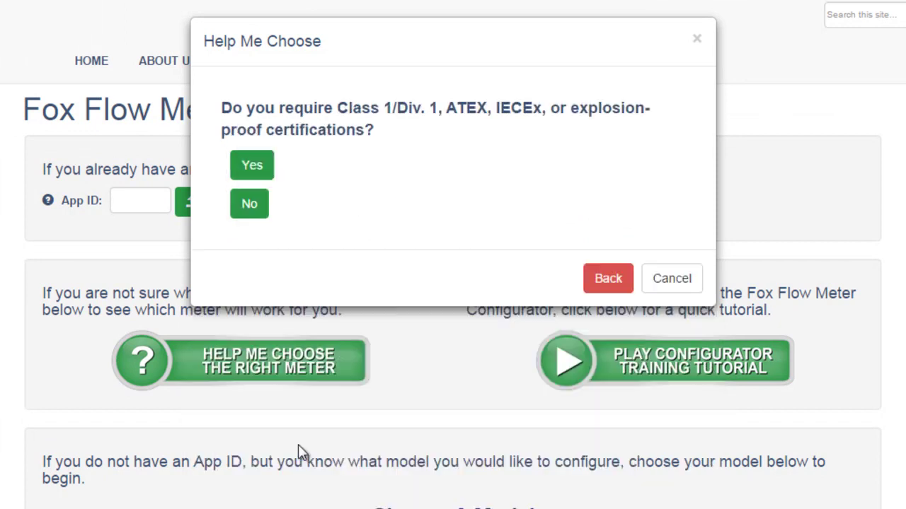
pyautogui.click(259, 209)
pyautogui.click(249, 156)
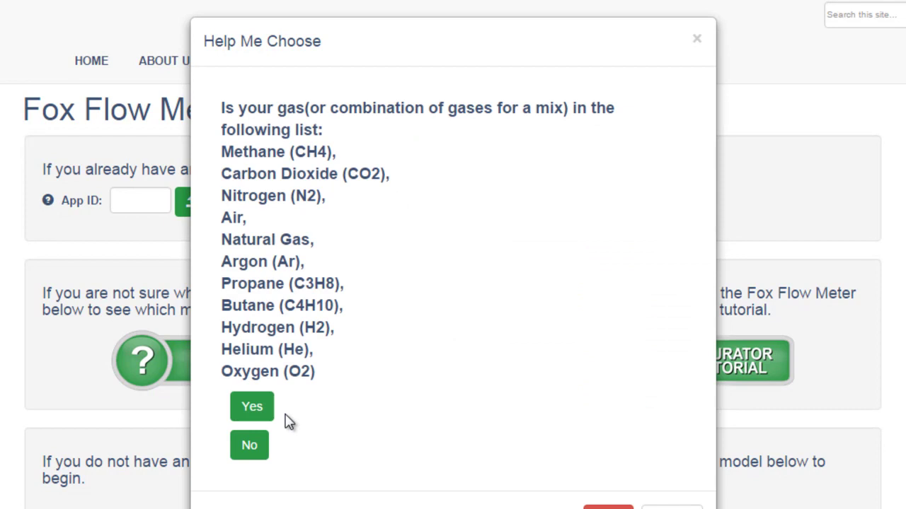
pyautogui.click(266, 409)
pyautogui.click(256, 185)
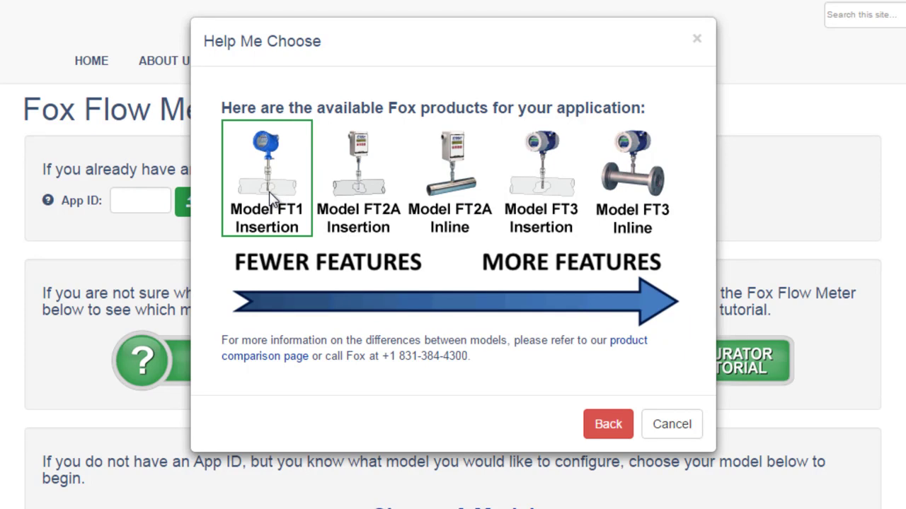
pyautogui.press('Escape')
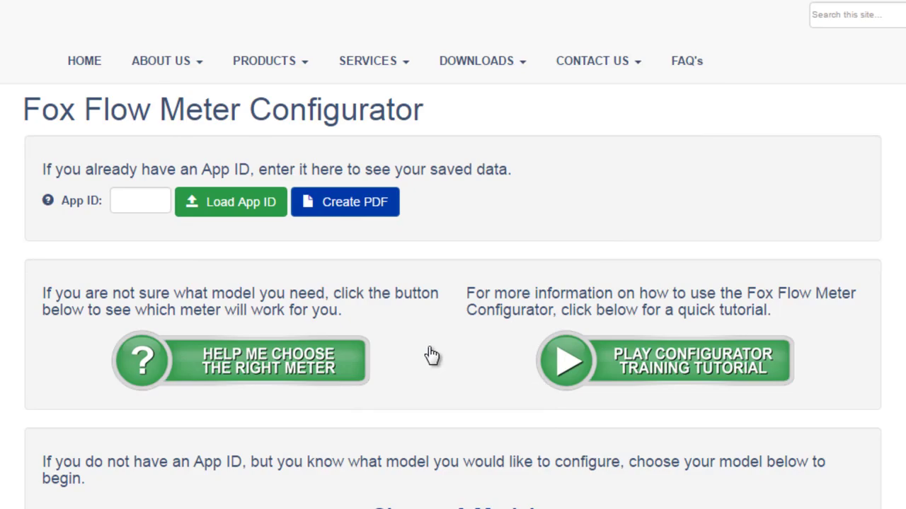
# Step: Set the FT1 Insertion meter's gas to Air and keep inches as the unit of measurement
pyautogui.scroll(-4, 432, 356)
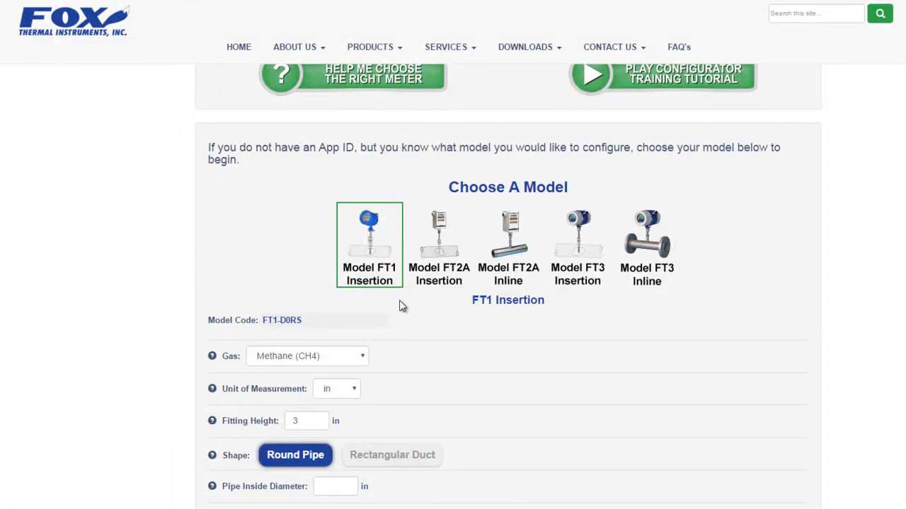
pyautogui.scroll(-3, 417, 304)
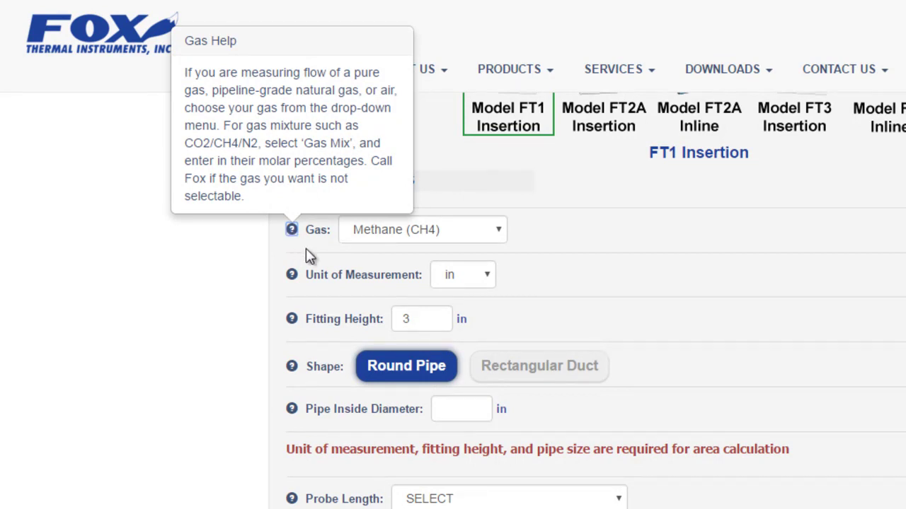
pyautogui.click(490, 234)
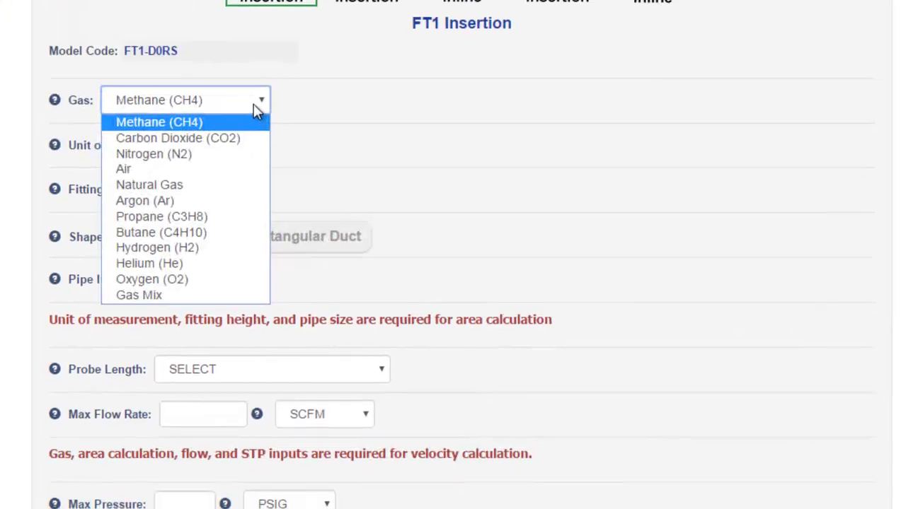
pyautogui.click(147, 169)
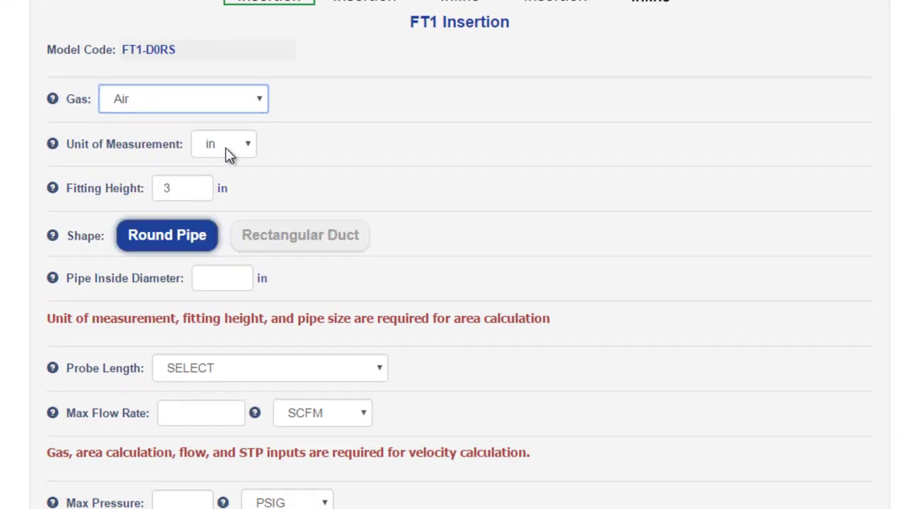
pyautogui.click(249, 143)
pyautogui.click(243, 146)
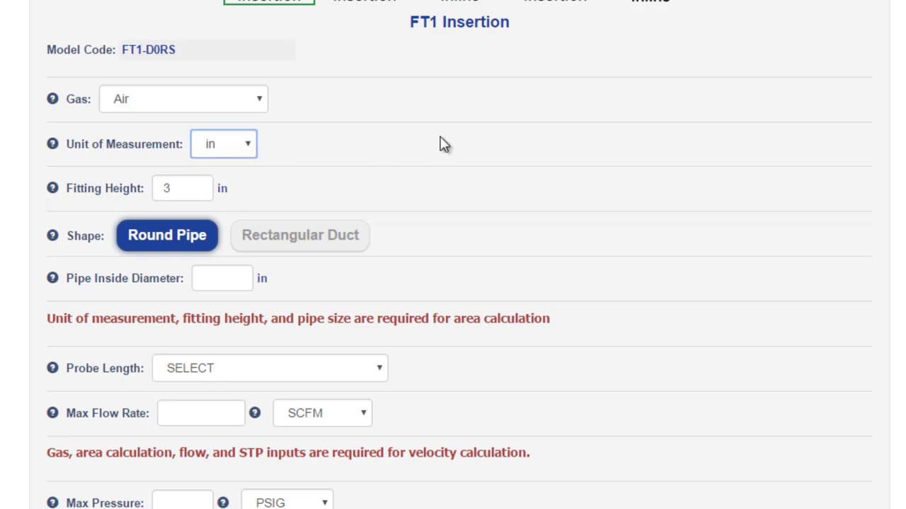
# Step: Read the help for the fitting height and the pipe inside diameter
pyautogui.click(53, 189)
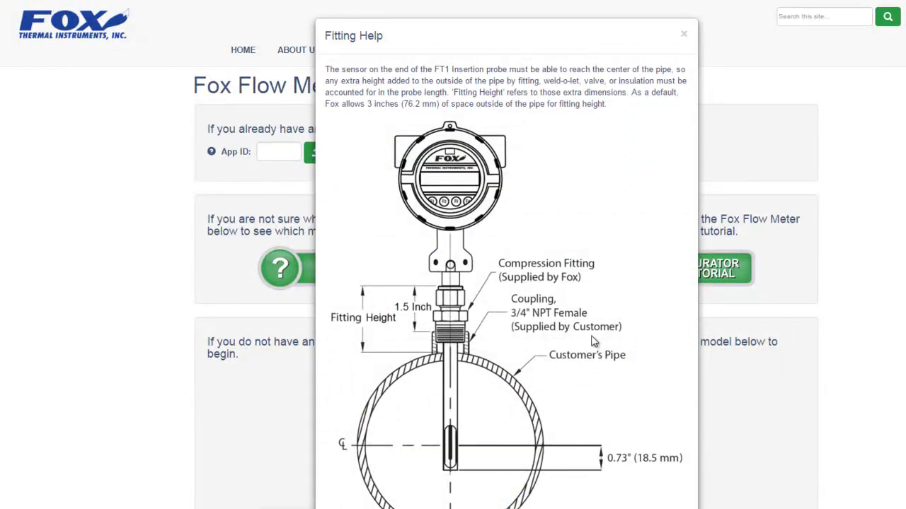
pyautogui.scroll(-2, 251, 416)
pyautogui.click(252, 416)
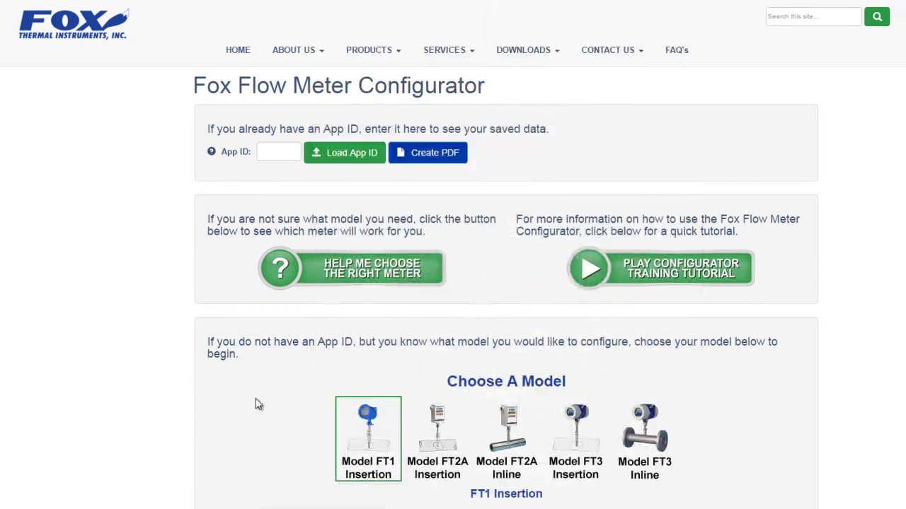
pyautogui.scroll(-8, 257, 403)
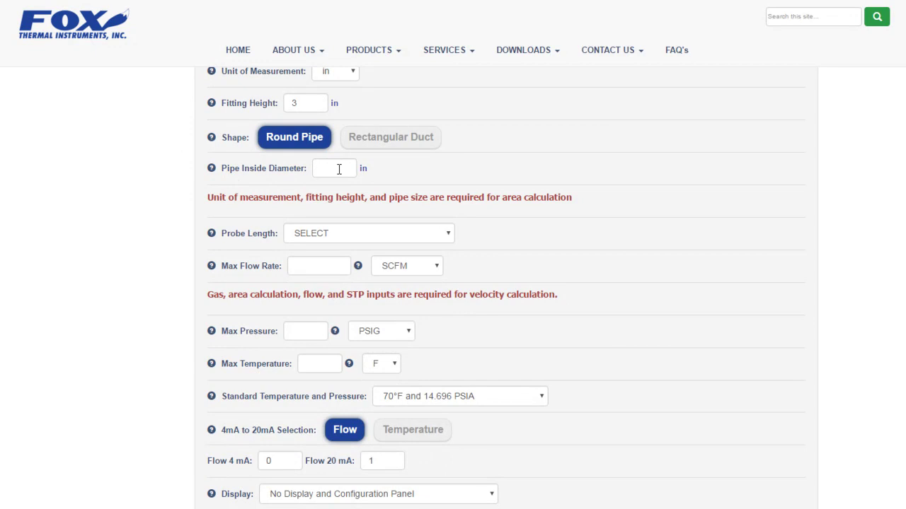
pyautogui.click(211, 171)
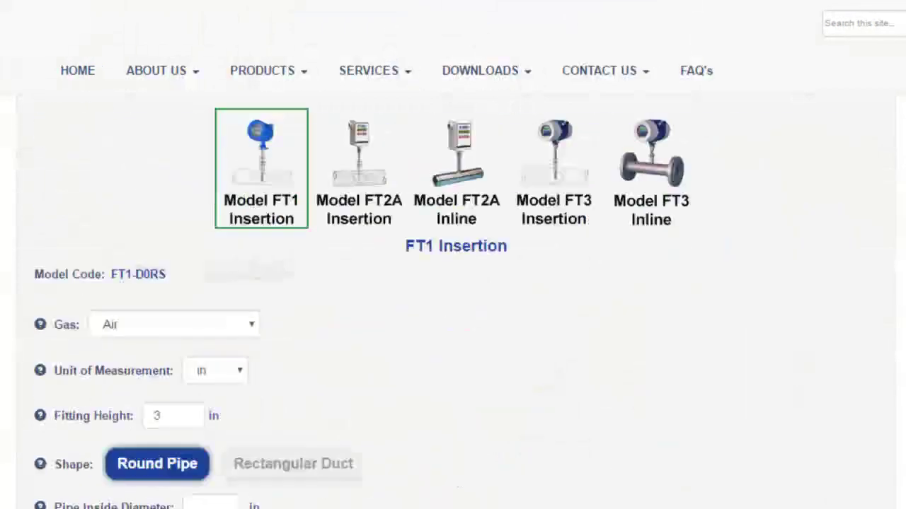
# Step: Set the pipe inside diameter to 3.068 in and choose the insertion meter with 6-inch probe as probe length
pyautogui.scroll(-4, 146, 262)
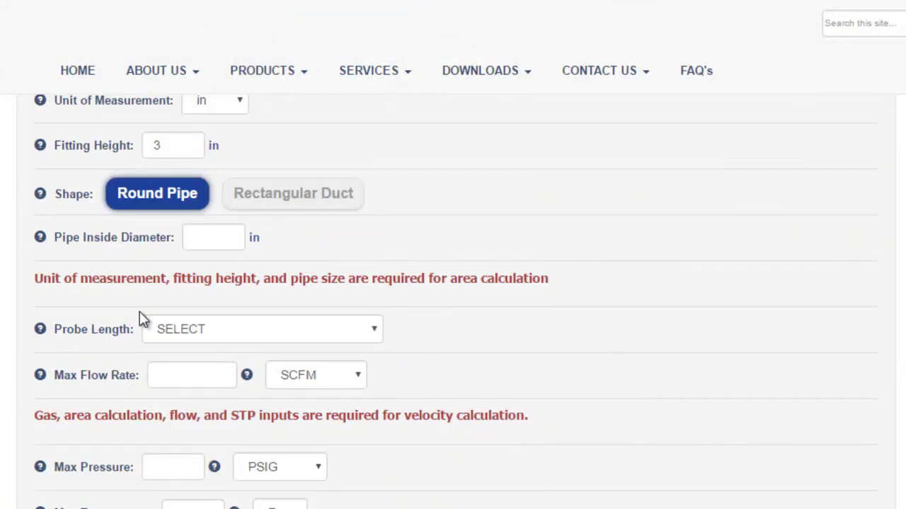
pyautogui.click(221, 234)
pyautogui.write('3.068')
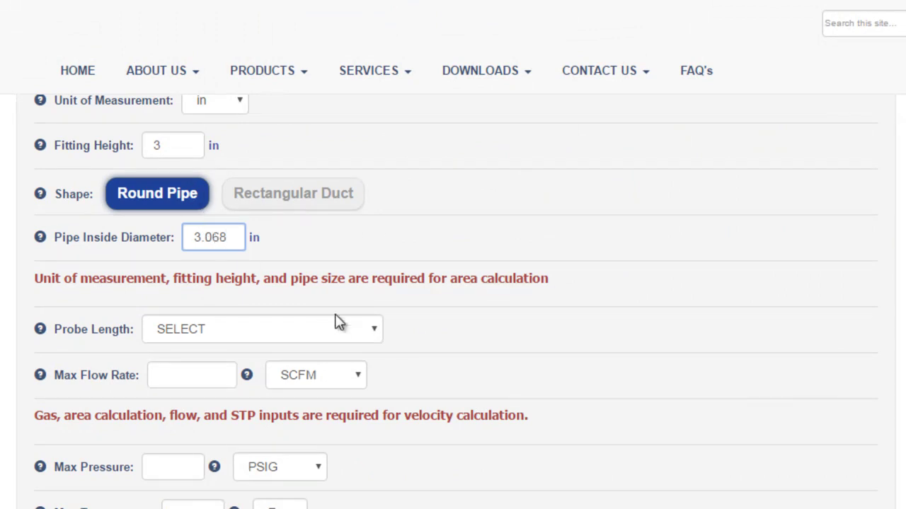
pyautogui.click(486, 344)
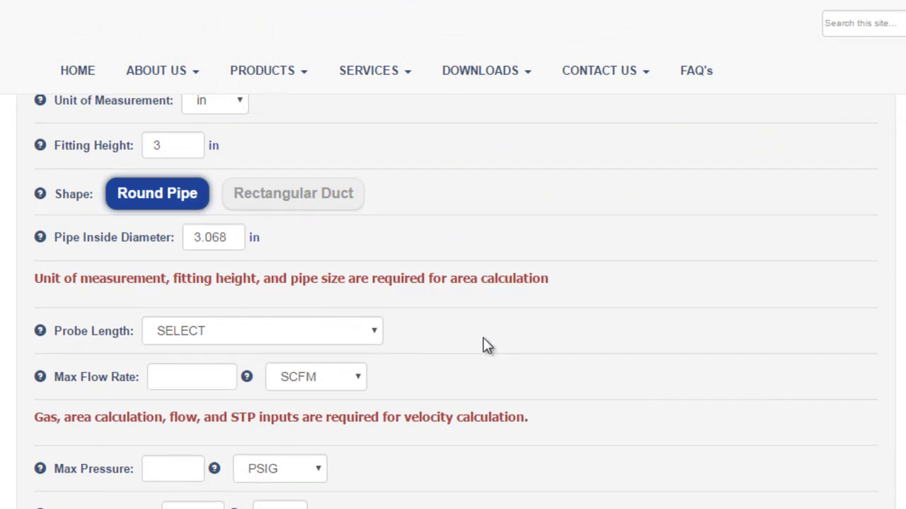
pyautogui.click(374, 333)
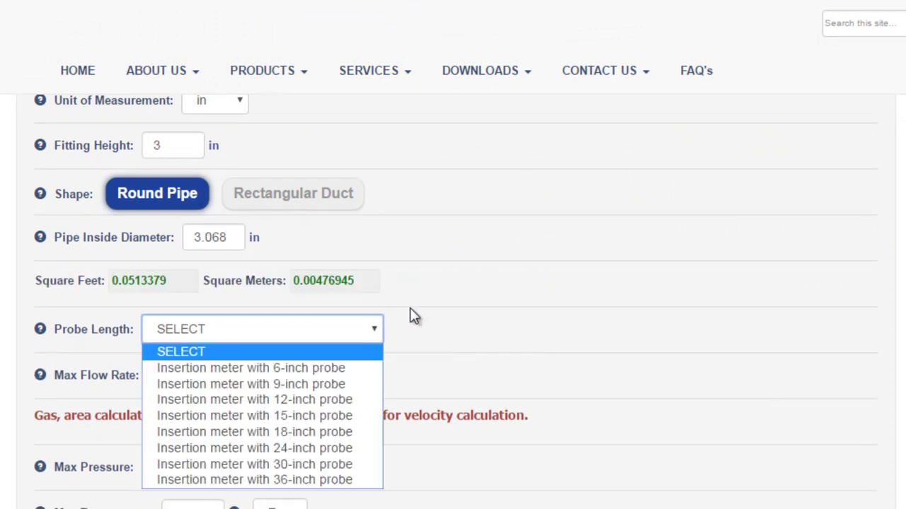
pyautogui.click(326, 370)
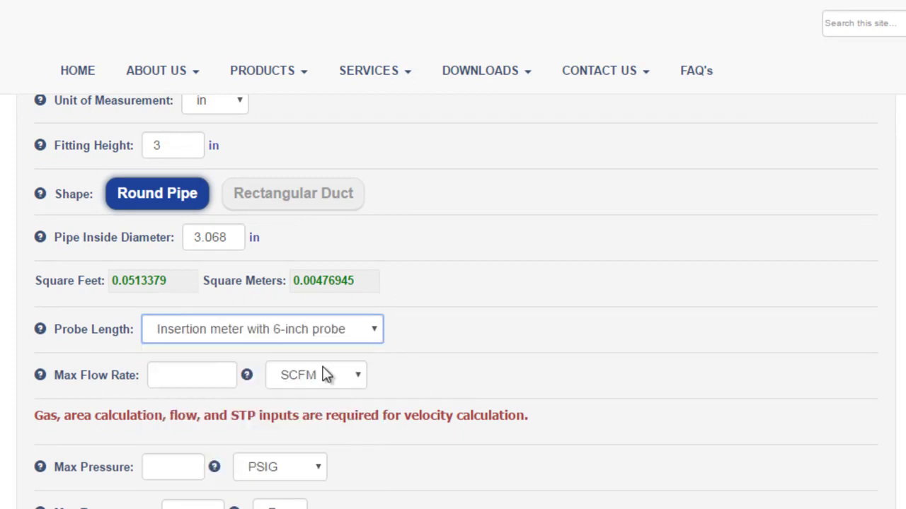
# Step: Try max flow rates of 2 and 2000000 SCFM to test the velocity limits for air
pyautogui.click(179, 375)
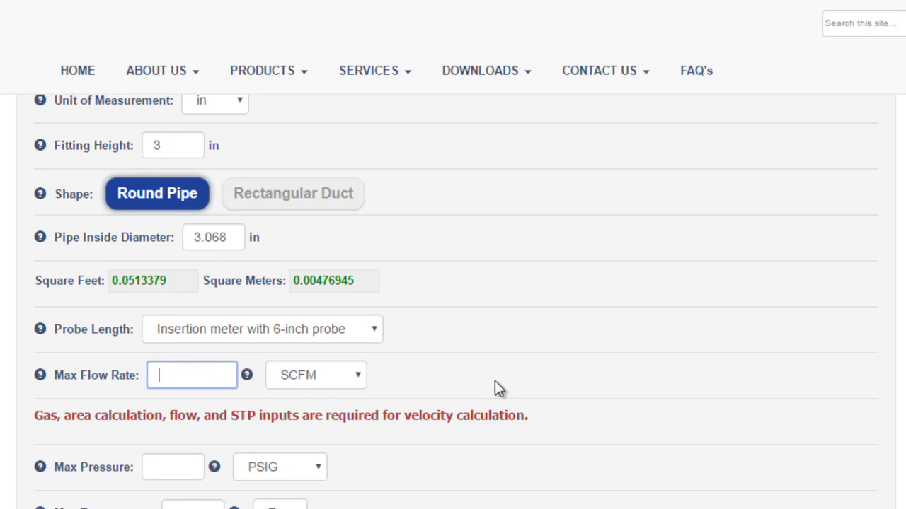
pyautogui.write('2')
pyautogui.click(593, 441)
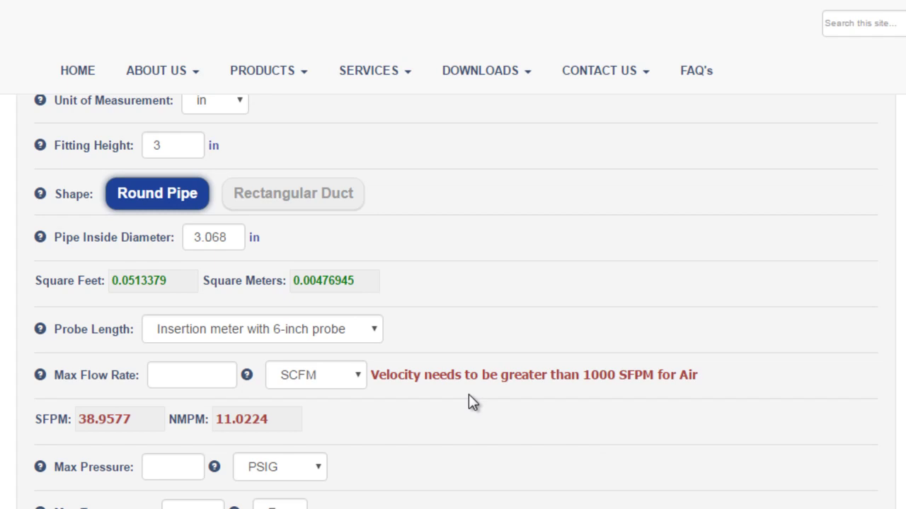
pyautogui.click(187, 377)
pyautogui.write('000000')
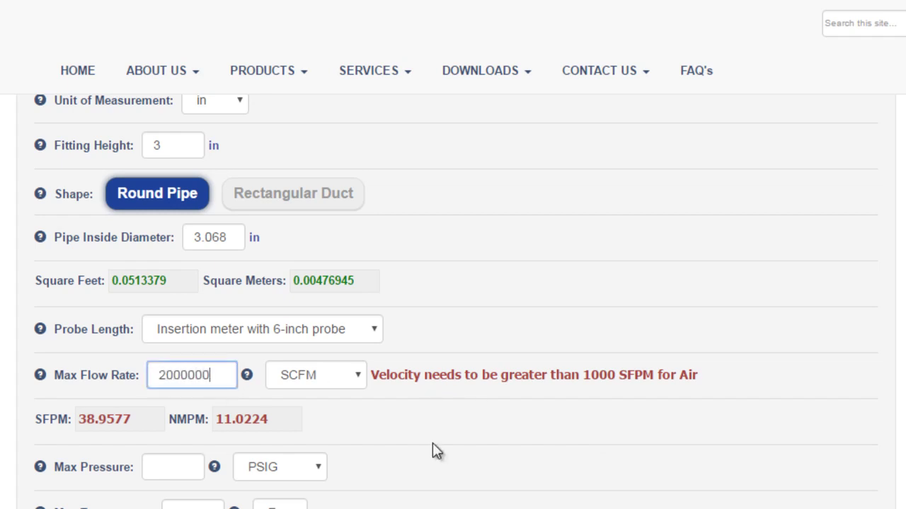
pyautogui.click(504, 430)
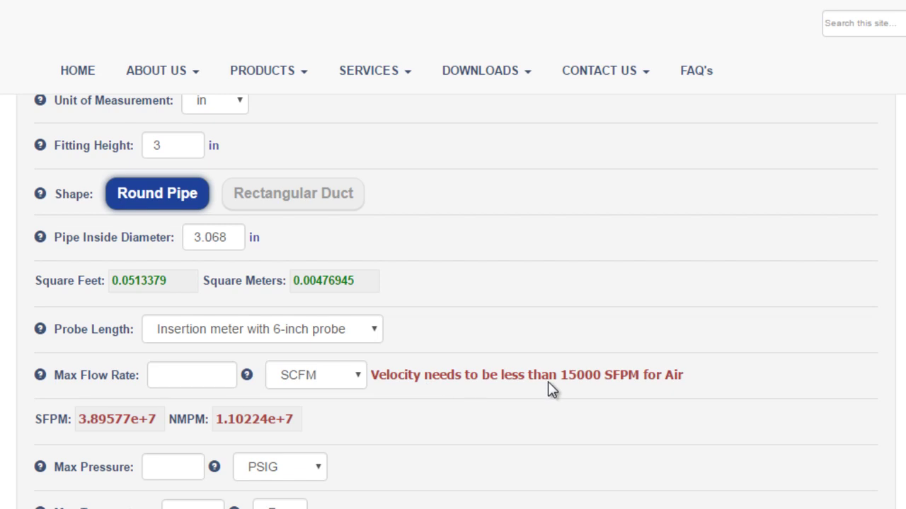
# Step: Set the max flow rate to 400 SCFM
pyautogui.click(201, 376)
pyautogui.write('400')
pyautogui.press('Tab')
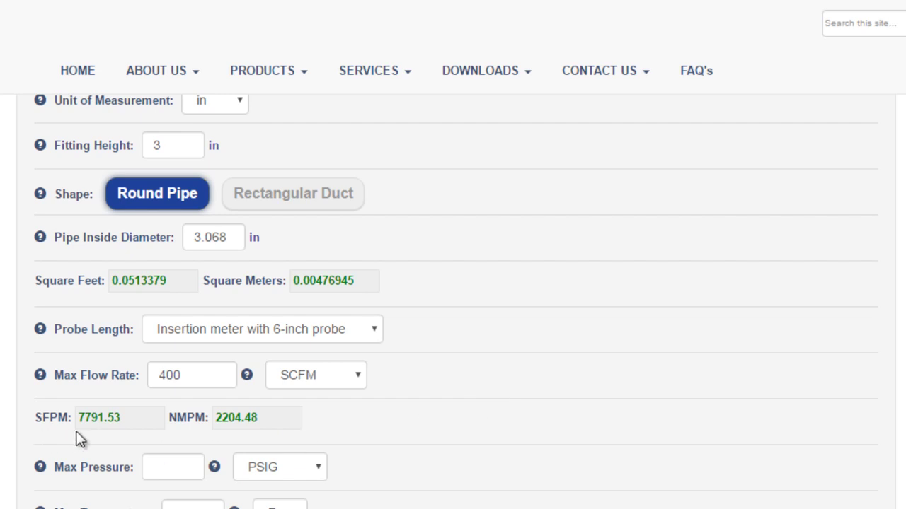
# Step: Try a max pressure of 500 PSIG
pyautogui.scroll(-2, 201, 431)
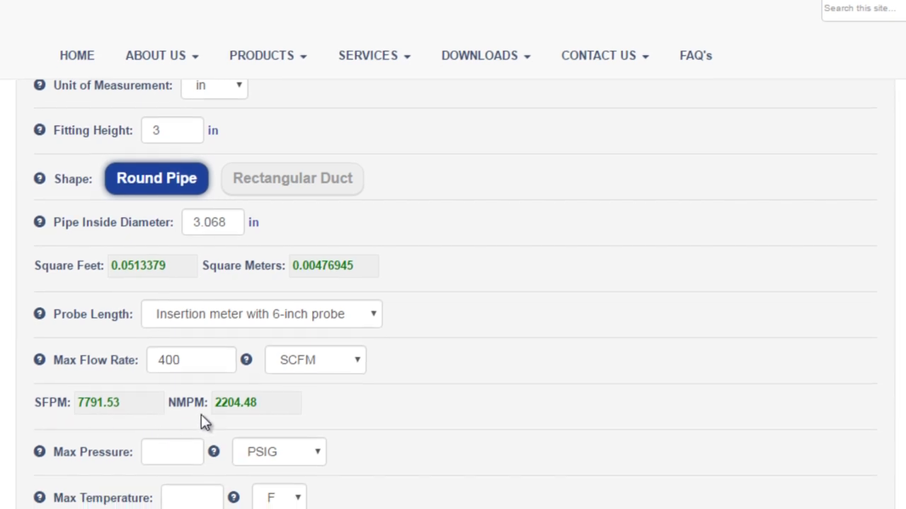
pyautogui.click(161, 379)
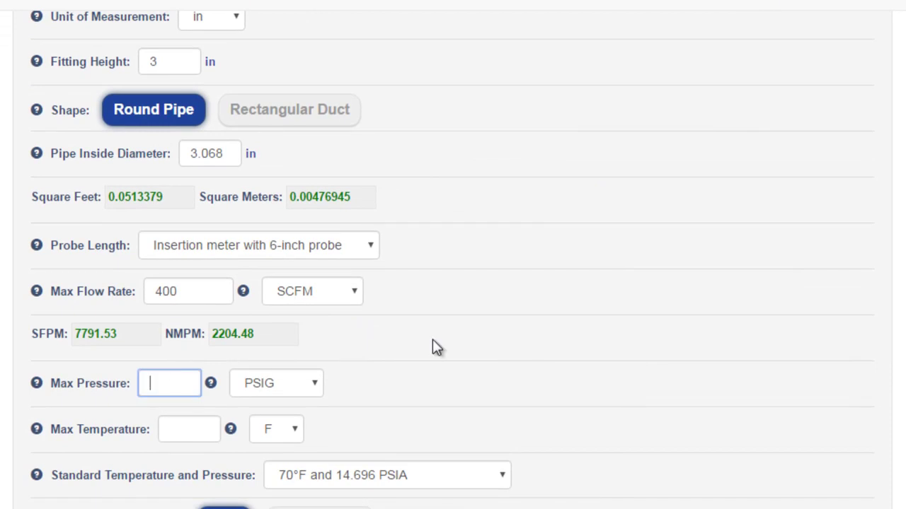
pyautogui.write('500')
# Step: Set the max pressure to 100 PSIG
pyautogui.click(183, 380)
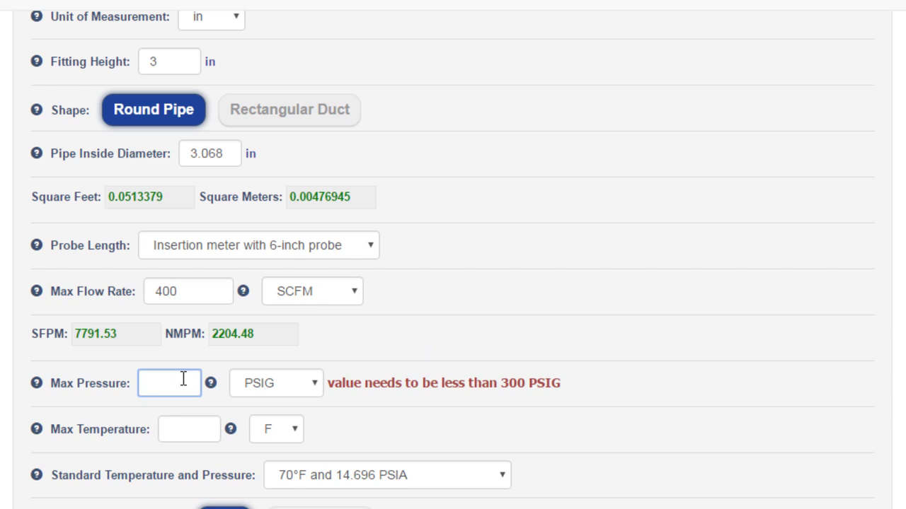
pyautogui.write('100')
pyautogui.click(313, 404)
# Step: Set the max temperature to 150 F and the standard temperature and pressure to 70°F and 14.696 PSIA
pyautogui.click(185, 427)
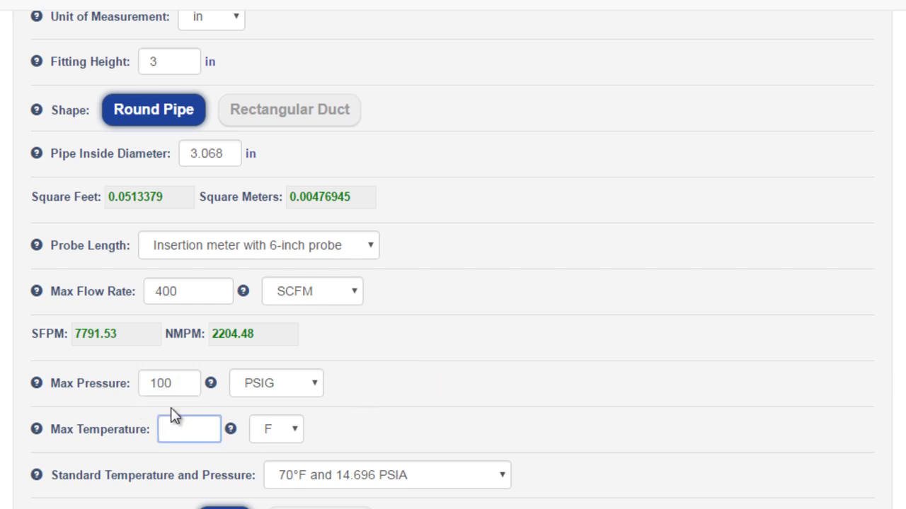
pyautogui.write('150')
pyautogui.click(363, 427)
pyautogui.scroll(-2, 340, 449)
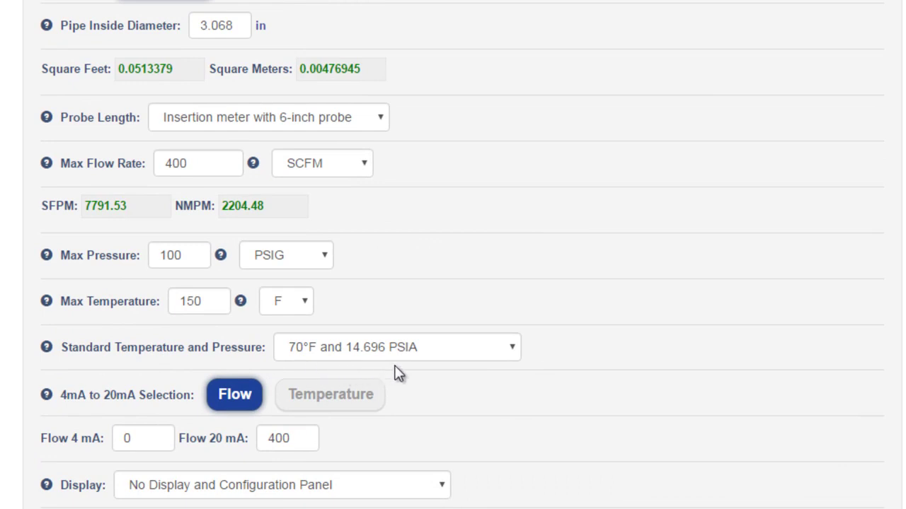
pyautogui.click(514, 348)
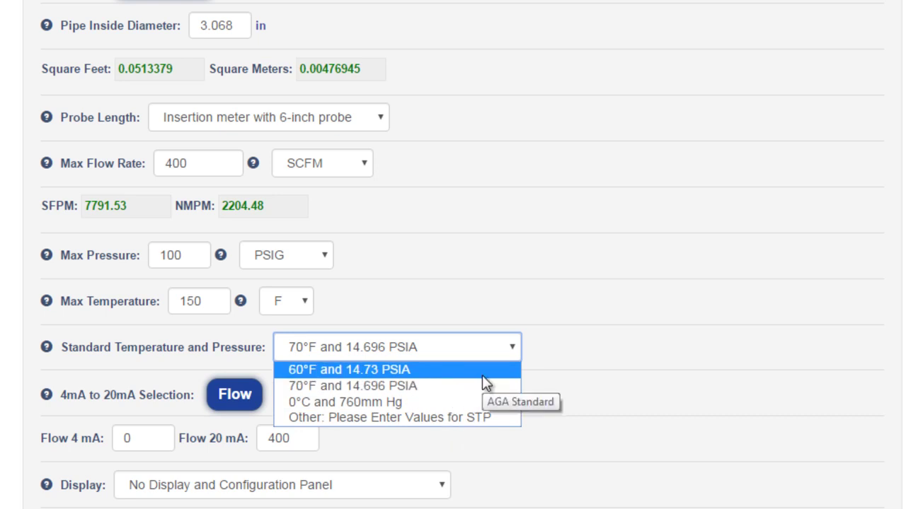
pyautogui.click(366, 390)
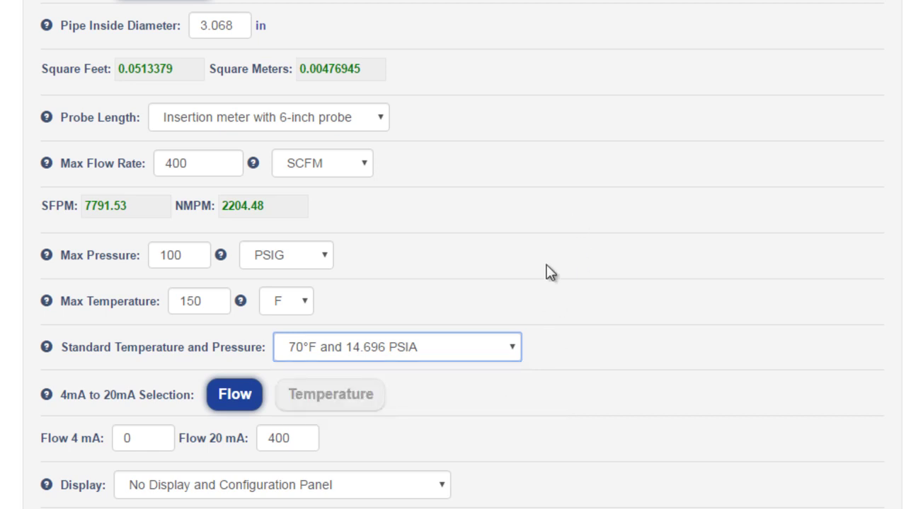
# Step: Switch the 4mA to 20mA selection to Temperature and back to Flow
pyautogui.scroll(-4, 546, 267)
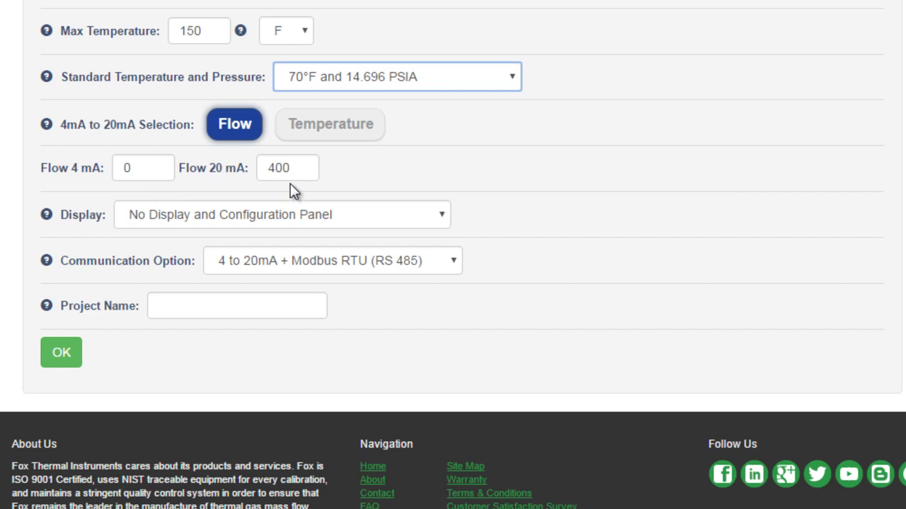
pyautogui.click(340, 130)
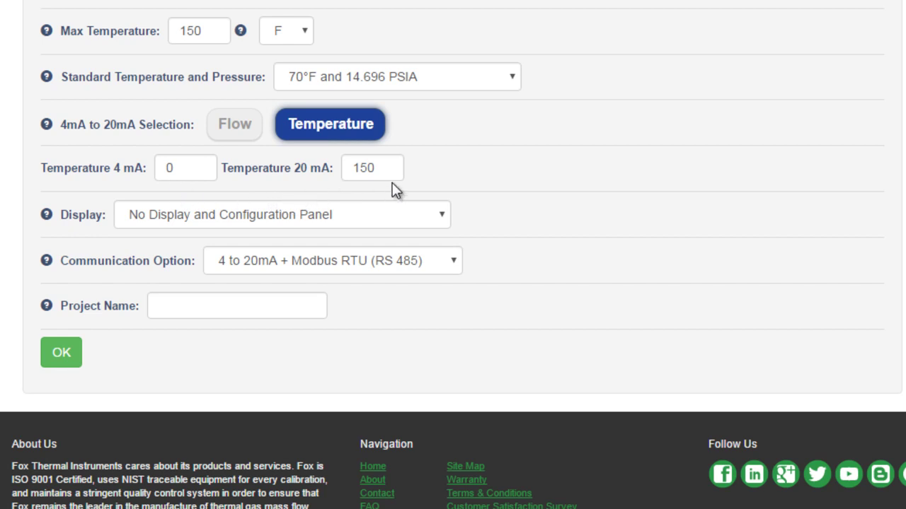
pyautogui.click(230, 134)
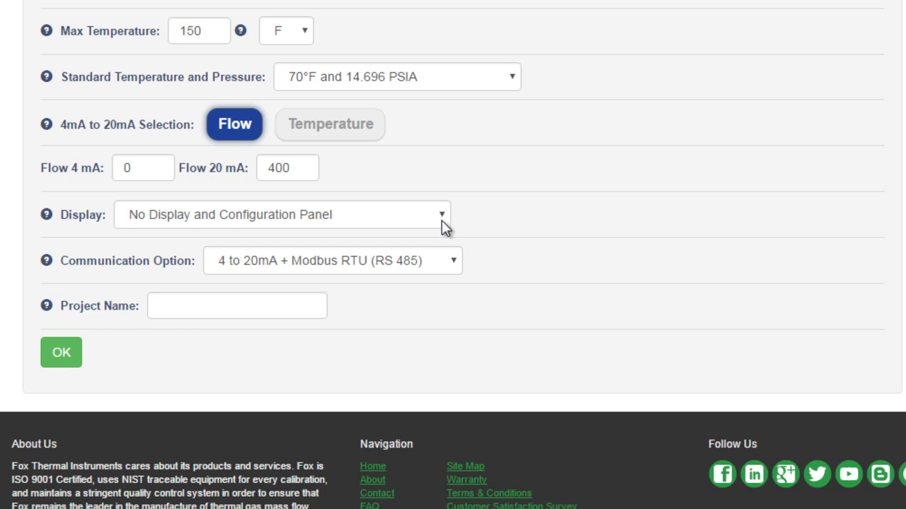
# Step: Set the FT1 Insertion's display option to Include Rate/Total Display and Configuration Panel
pyautogui.click(440, 214)
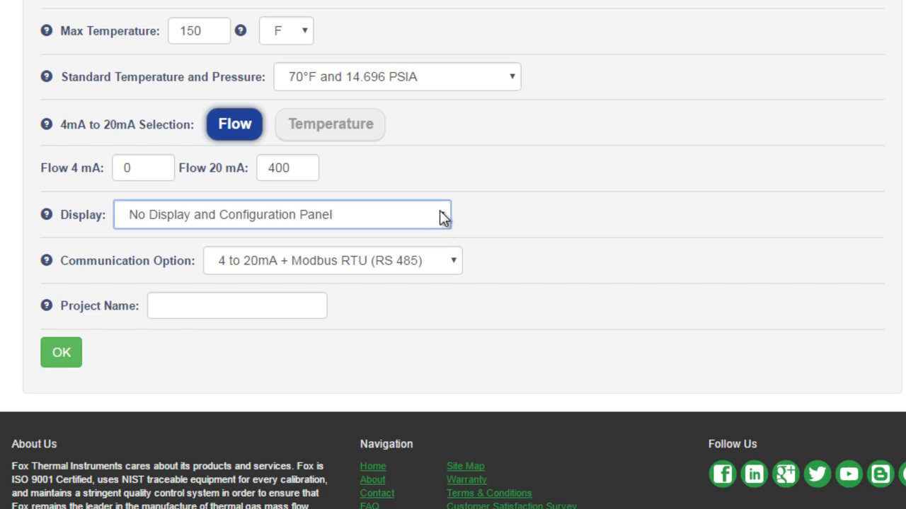
pyautogui.click(440, 215)
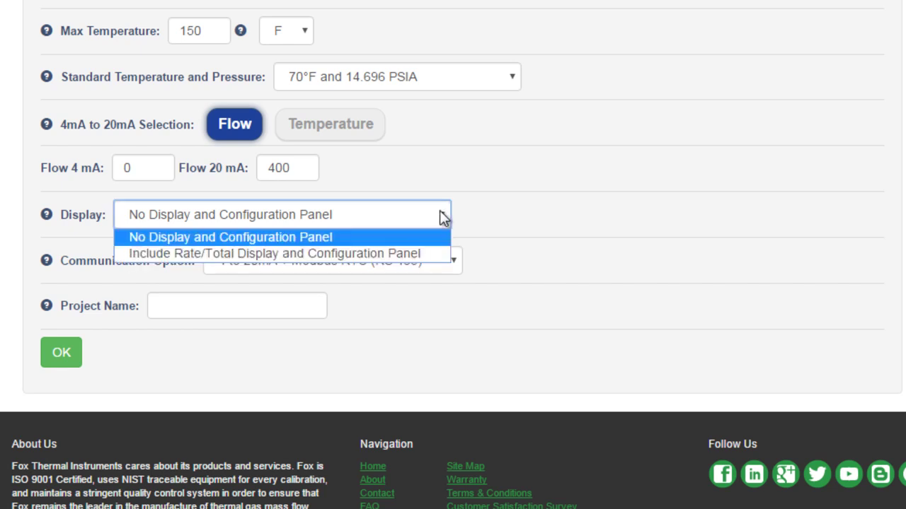
pyautogui.click(415, 256)
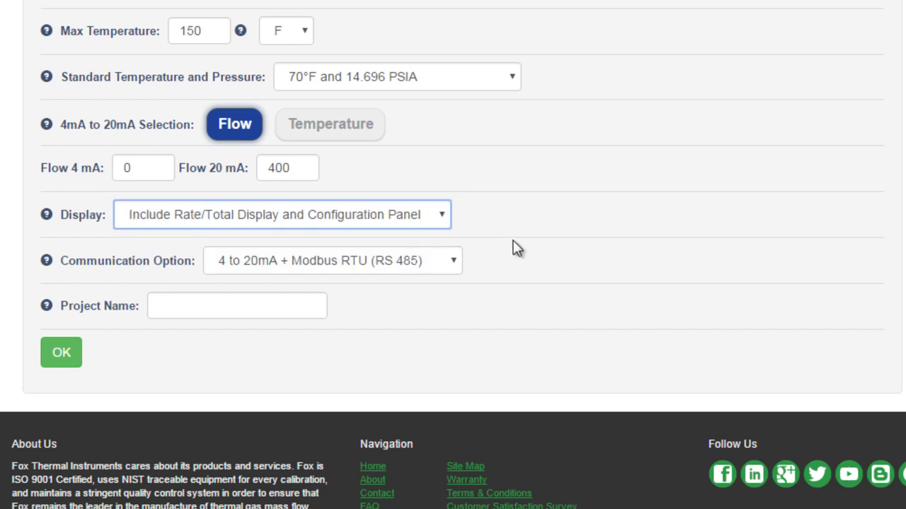
# Step: Try the 4 to 20mA + Modbus RTU (RS 485) and 4 to 20mA + BACnet MS/TP (RS 485) communication options
pyautogui.click(451, 262)
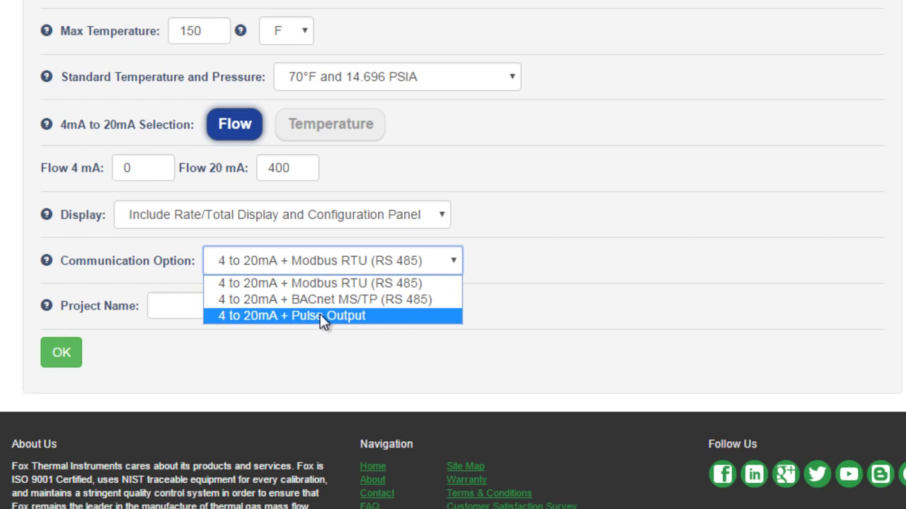
pyautogui.click(359, 283)
pyautogui.click(367, 262)
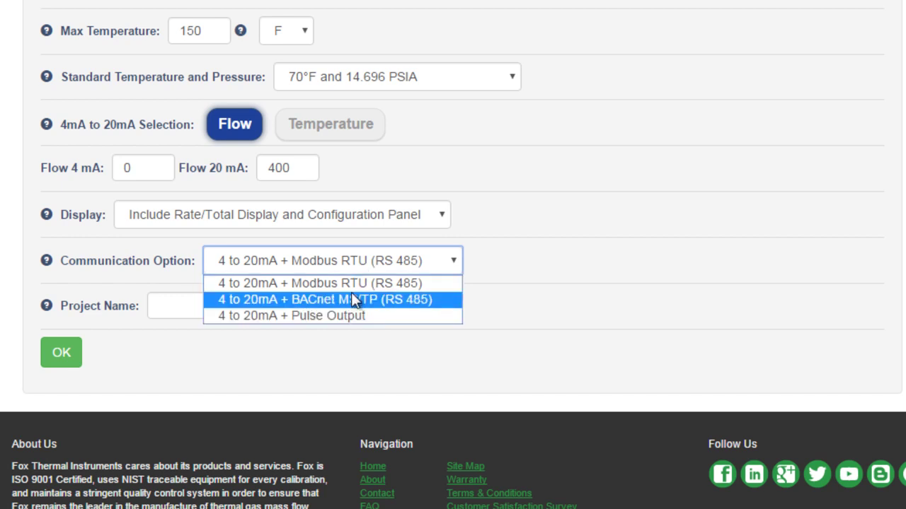
pyautogui.click(351, 298)
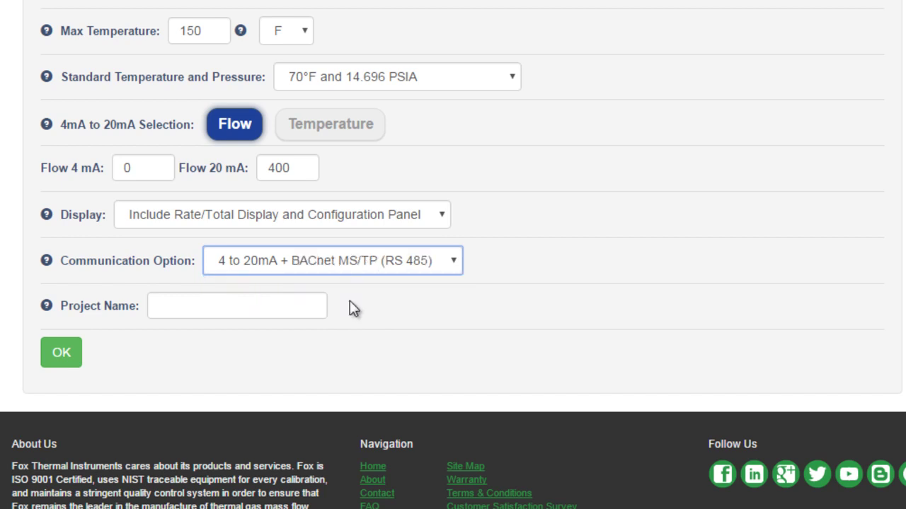
# Step: Set the communication option to 4 to 20mA + Pulse Output and enter Test App 002 as the project name
pyautogui.click(351, 265)
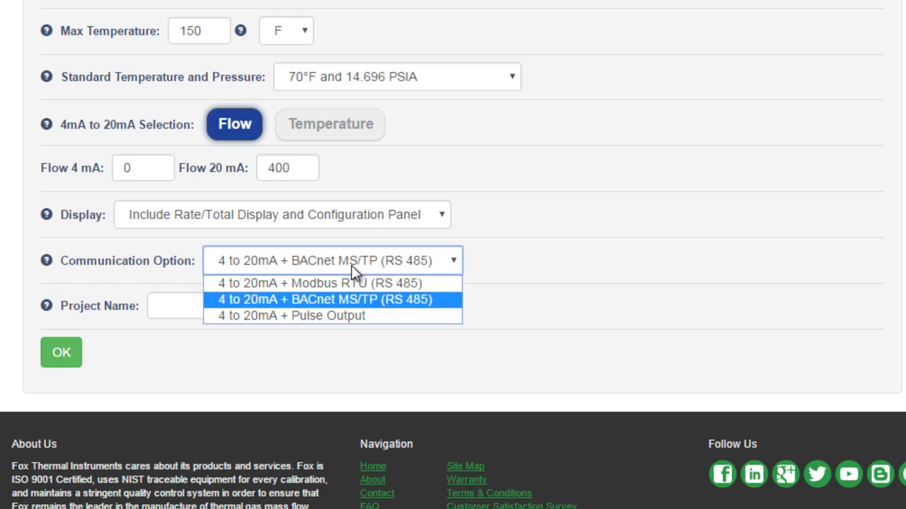
pyautogui.click(343, 316)
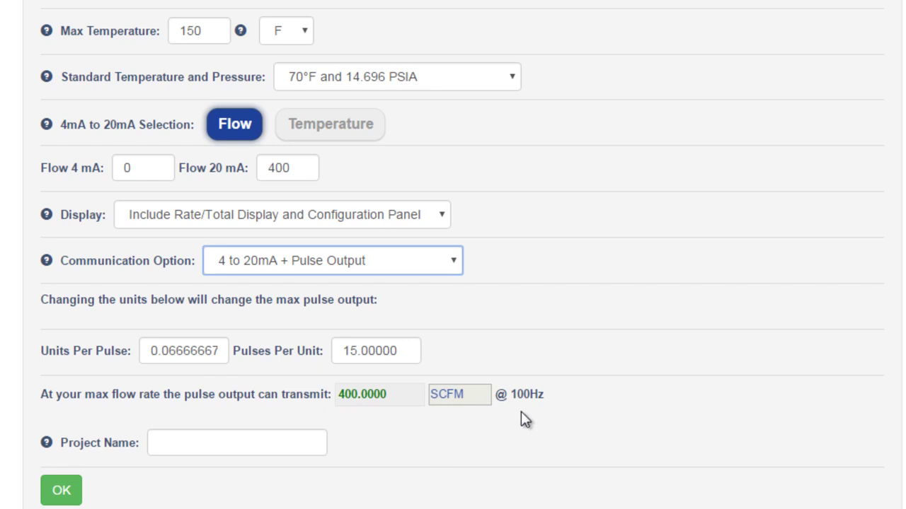
pyautogui.click(233, 444)
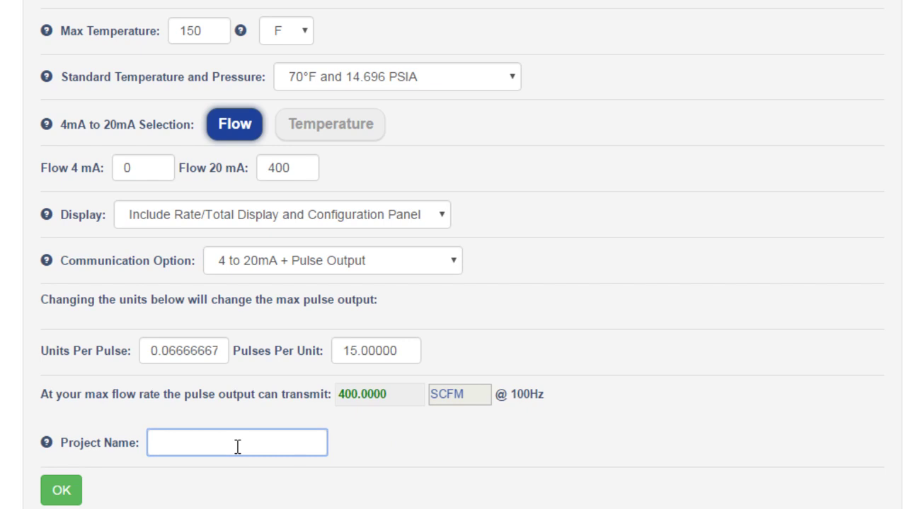
pyautogui.write('Test App 002')
# Step: Review and submit the FT1 Insertion configuration, saving it without any additional options to generate the PDF summary
pyautogui.scroll(7, 399, 453)
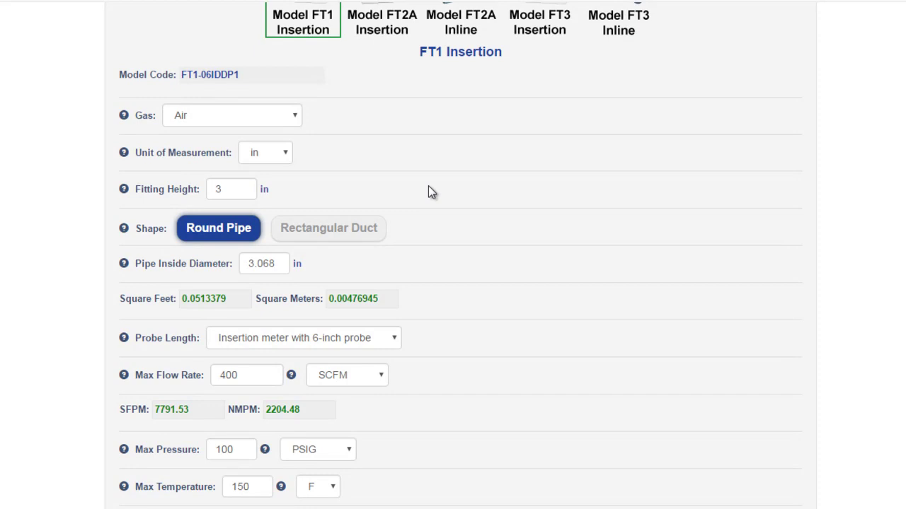
pyautogui.scroll(-8, 427, 184)
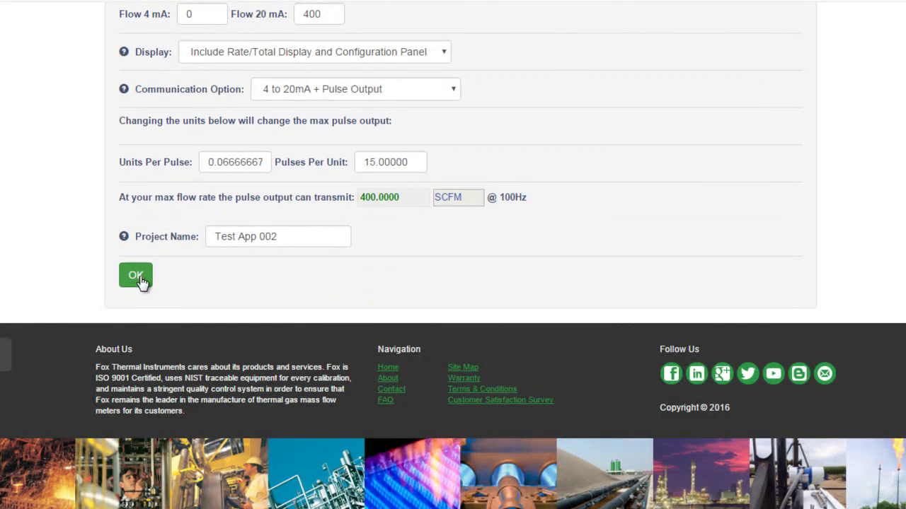
pyautogui.click(139, 277)
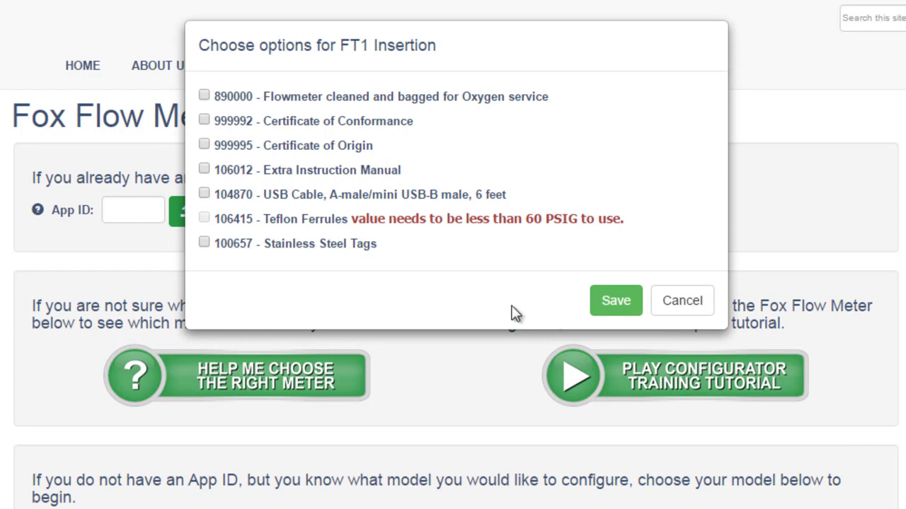
pyautogui.click(614, 308)
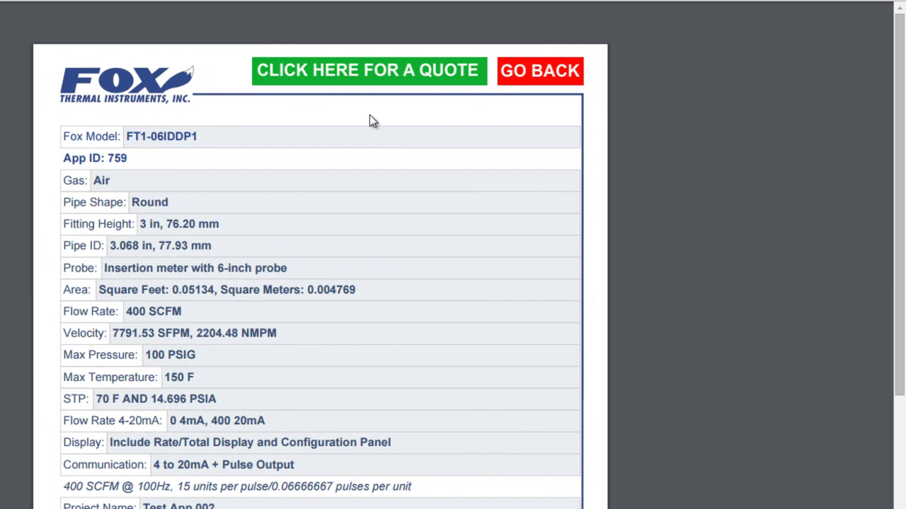
# Step: Close the generated PDF summary and choose the Model FT3 Insertion in the configurator
pyautogui.moveTo(492, 22)
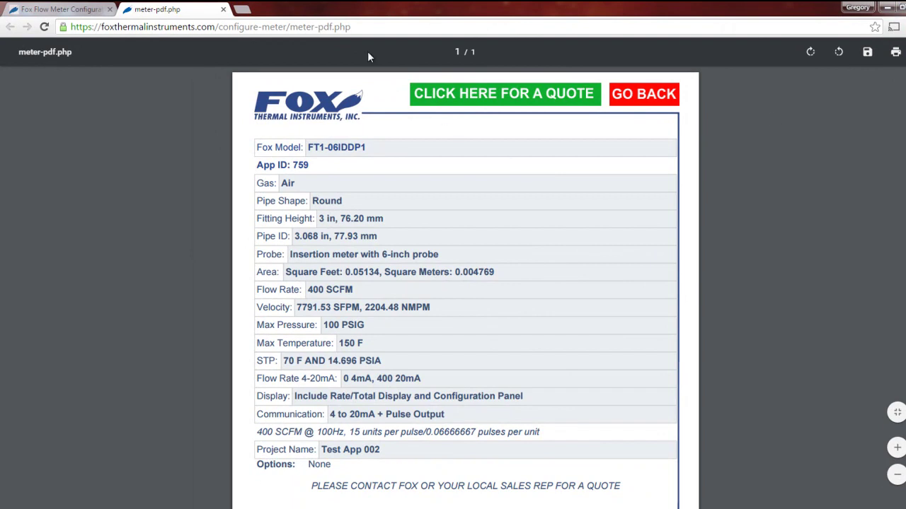
pyautogui.click(224, 9)
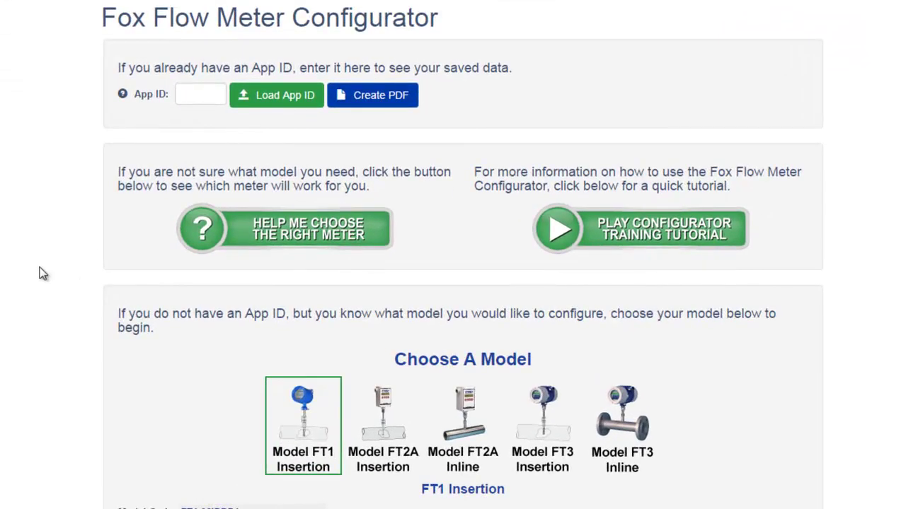
pyautogui.scroll(-1, 123, 317)
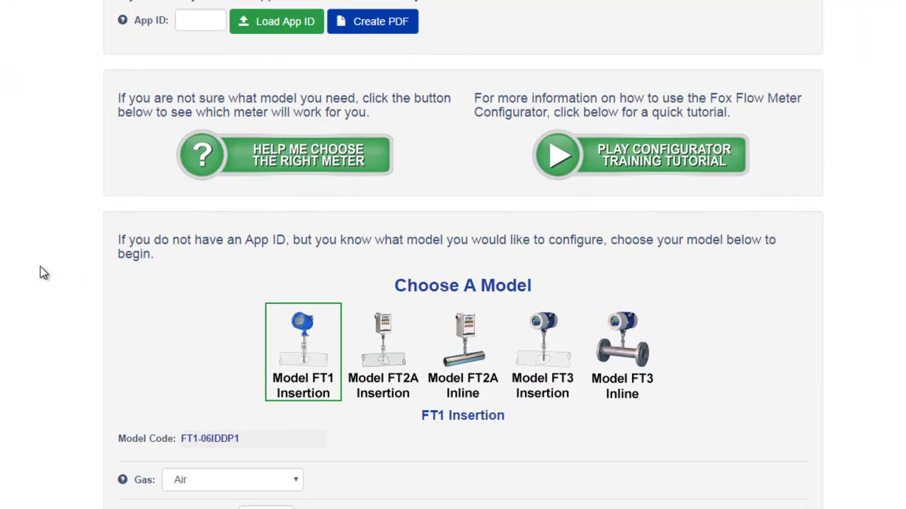
pyautogui.scroll(-3, 41, 272)
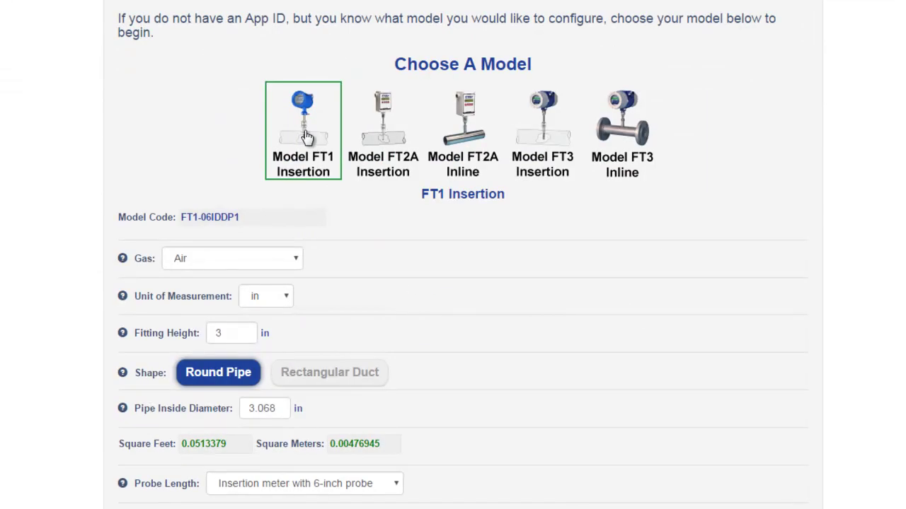
pyautogui.click(544, 158)
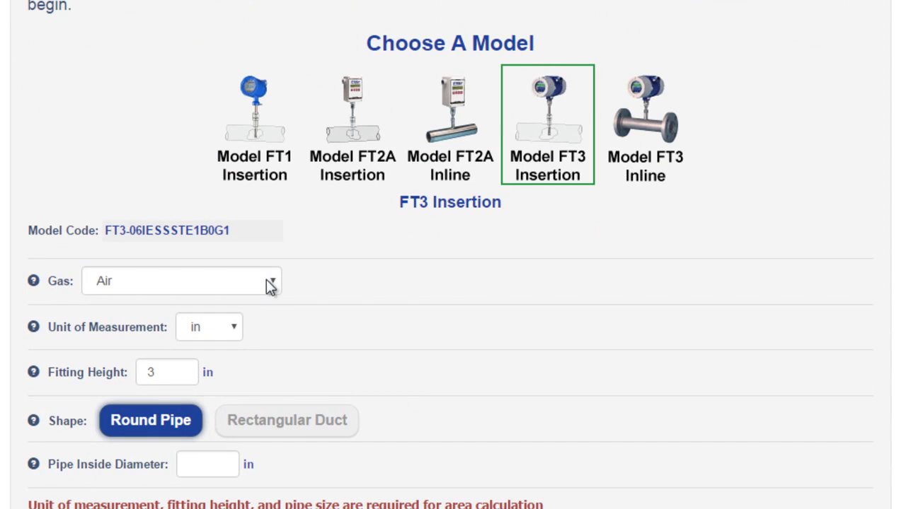
# Step: Set the pipe inside diameter to 4.026 in and the probe length to Insertion meter with 9-inch probe
pyautogui.scroll(-3, 308, 329)
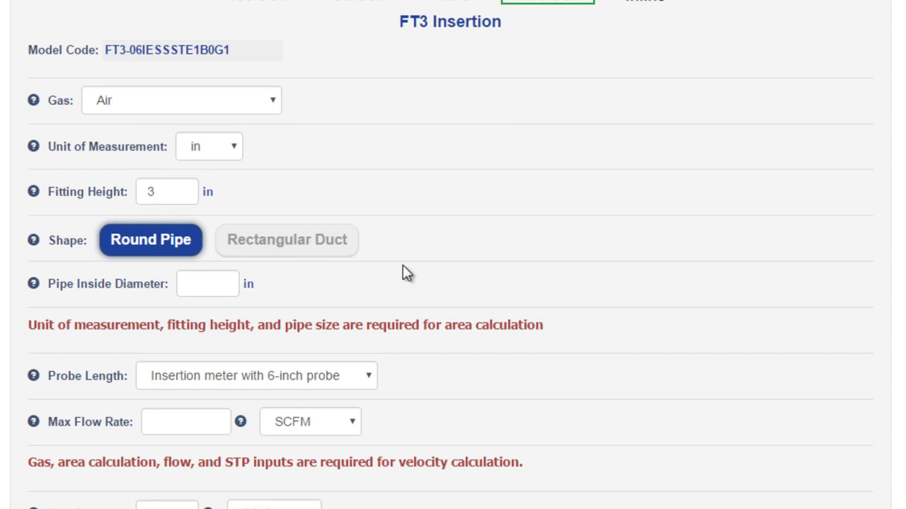
pyautogui.click(203, 283)
pyautogui.write('4.5')
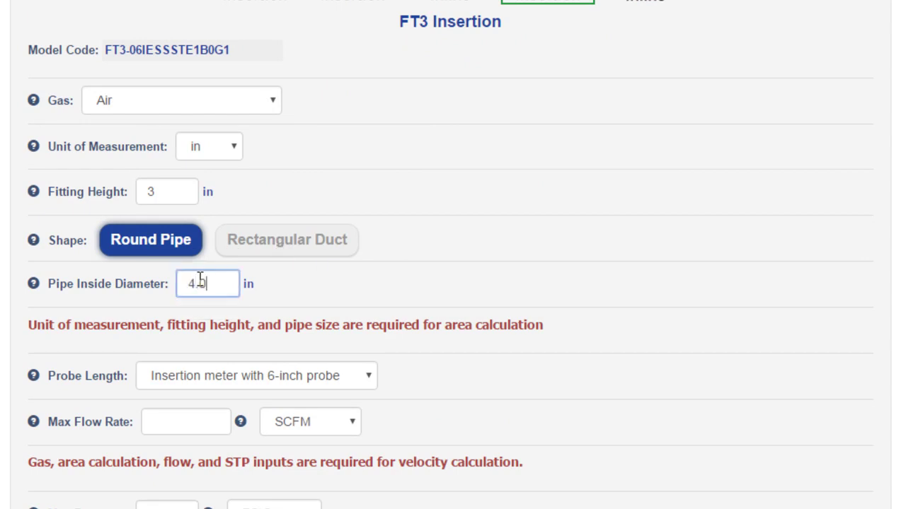
pyautogui.write('26')
pyautogui.scroll(-1, 610, 276)
pyautogui.click(338, 286)
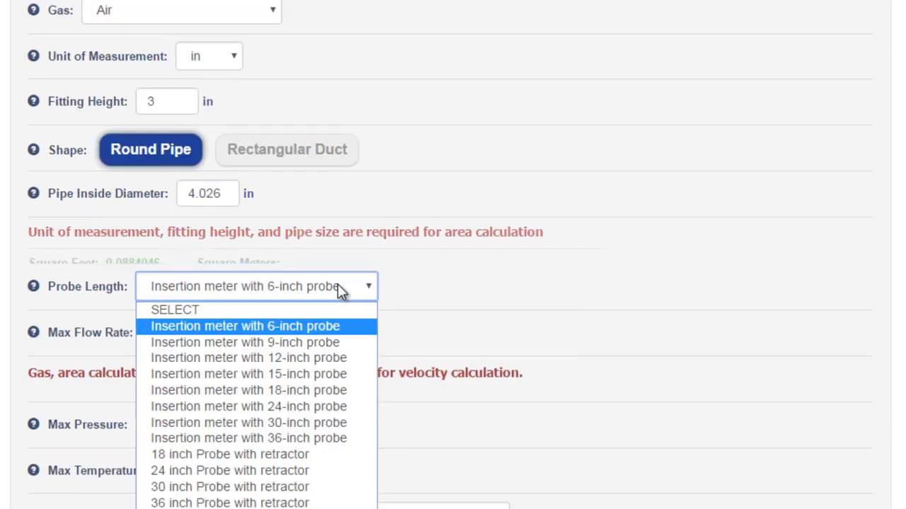
pyautogui.click(315, 342)
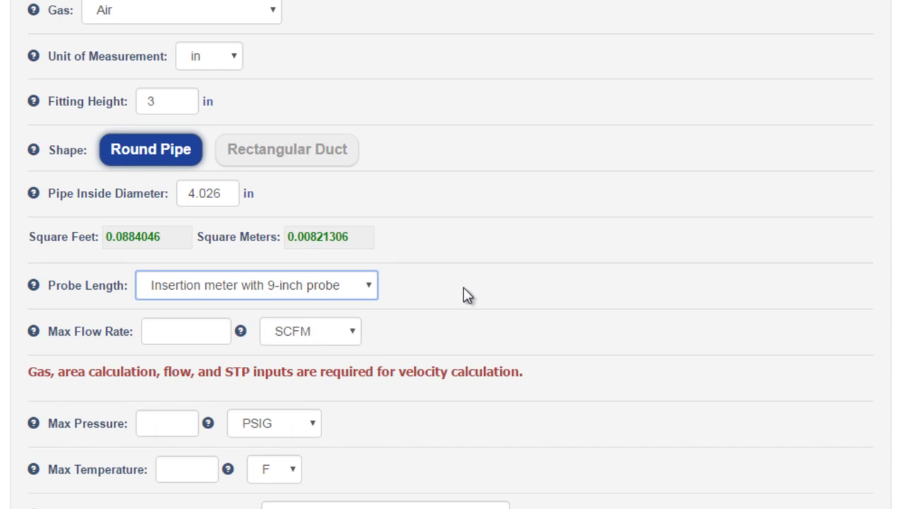
# Step: Set the FT3 Insertion's max flow rate to 750 SCFM and max pressure to 200 PSIG
pyautogui.click(158, 331)
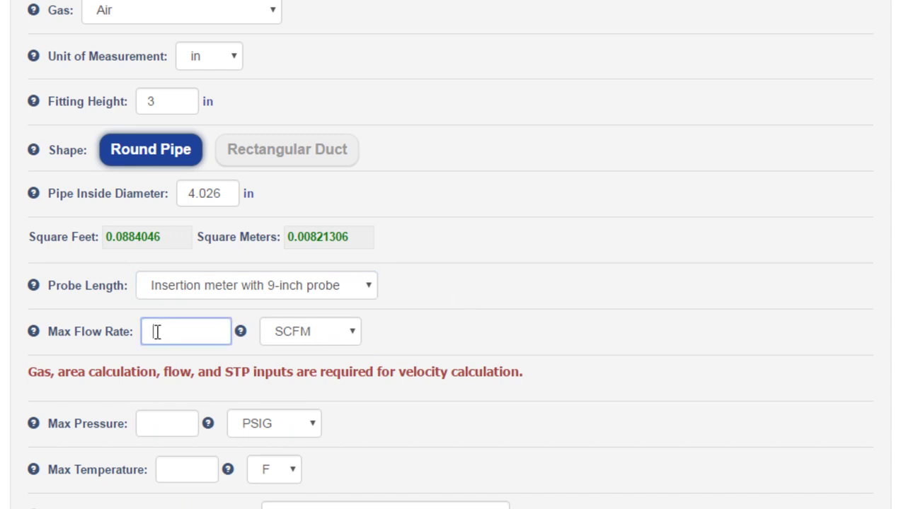
pyautogui.write('750')
pyautogui.click(154, 424)
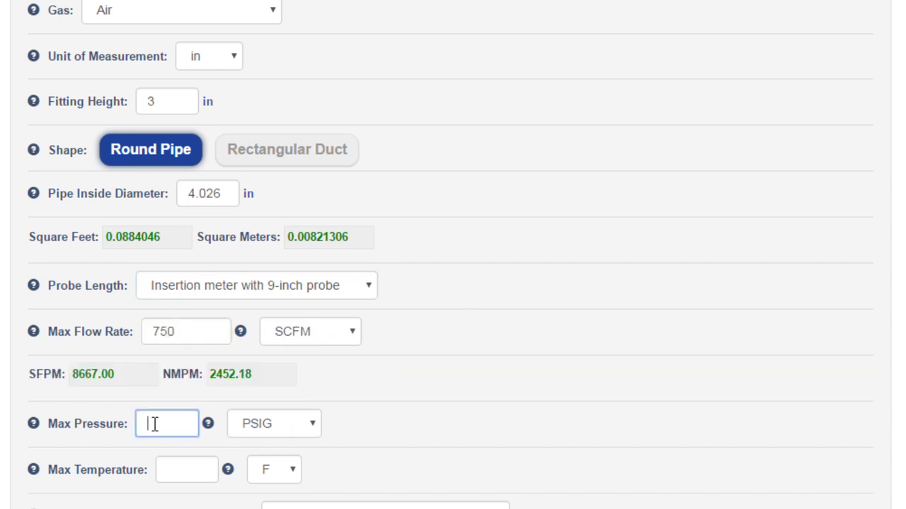
pyautogui.write('200')
# Step: Set the max temperature to 200 F and the standard temperature and pressure to 70°F and 14.696 PSIA
pyautogui.click(194, 467)
pyautogui.write('200')
pyautogui.scroll(-3, 499, 346)
pyautogui.click(498, 345)
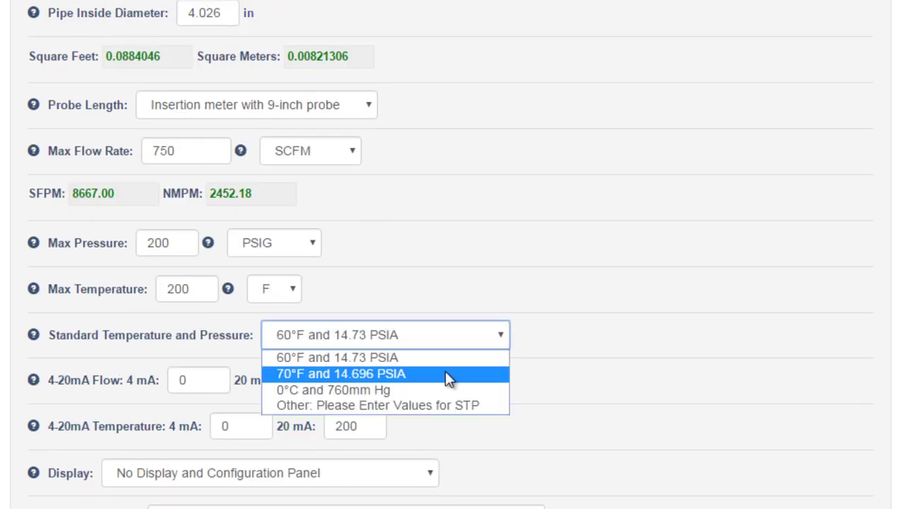
pyautogui.click(390, 373)
# Step: Set the FT3 Insertion's display option to Include Rate/Total Display and Configuration Panel
pyautogui.scroll(-3, 611, 329)
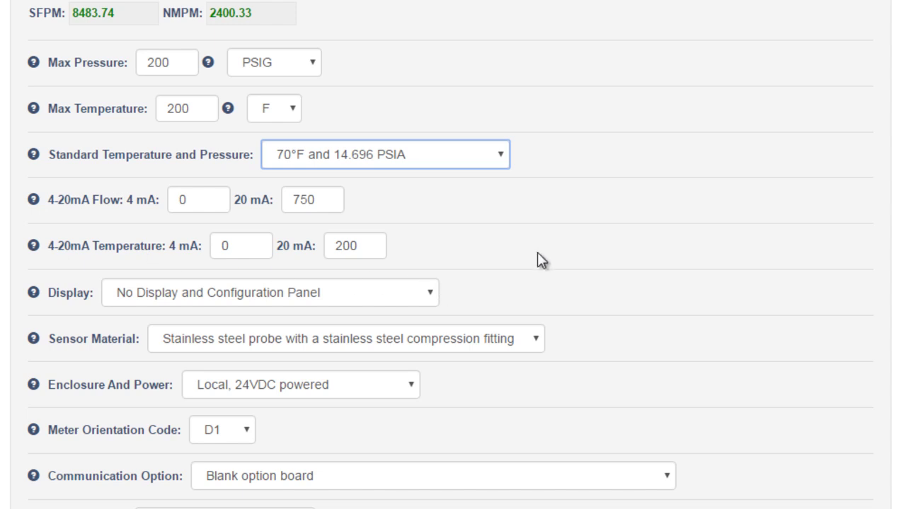
pyautogui.click(407, 292)
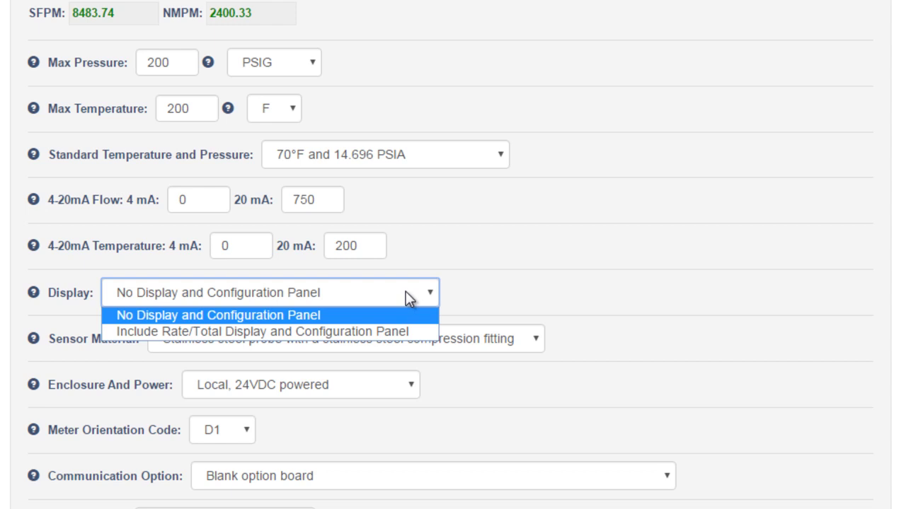
pyautogui.click(377, 331)
pyautogui.scroll(-3, 637, 273)
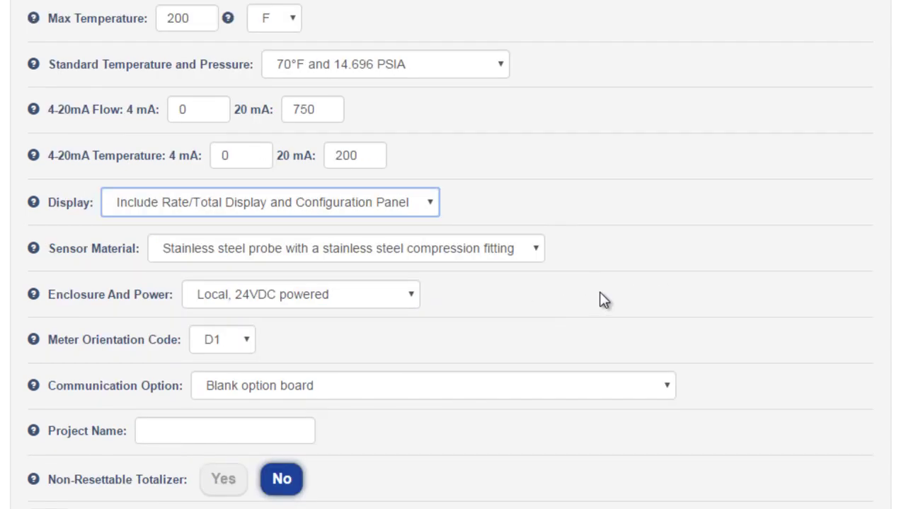
# Step: Set the sensor material to stainless steel probe with stainless steel compression fitting, and the enclosure and power to Local, 100 to 240VAC powered
pyautogui.click(530, 159)
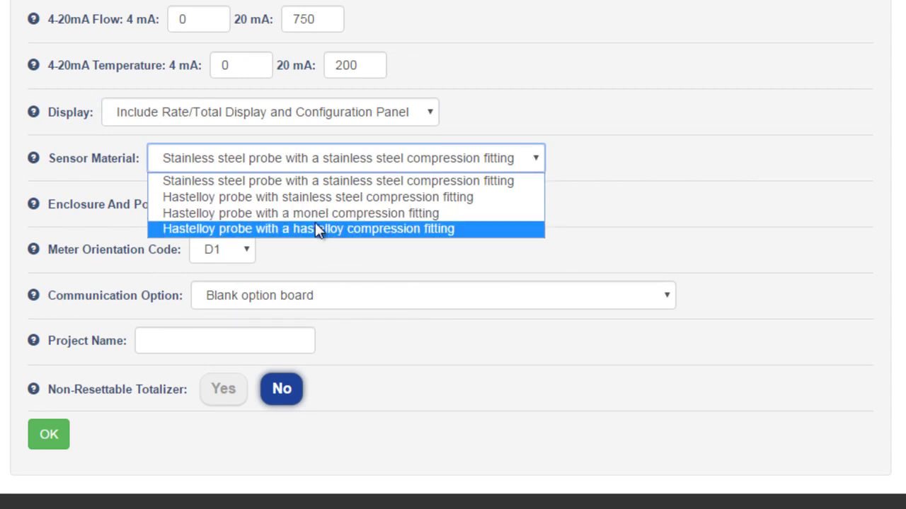
pyautogui.click(323, 183)
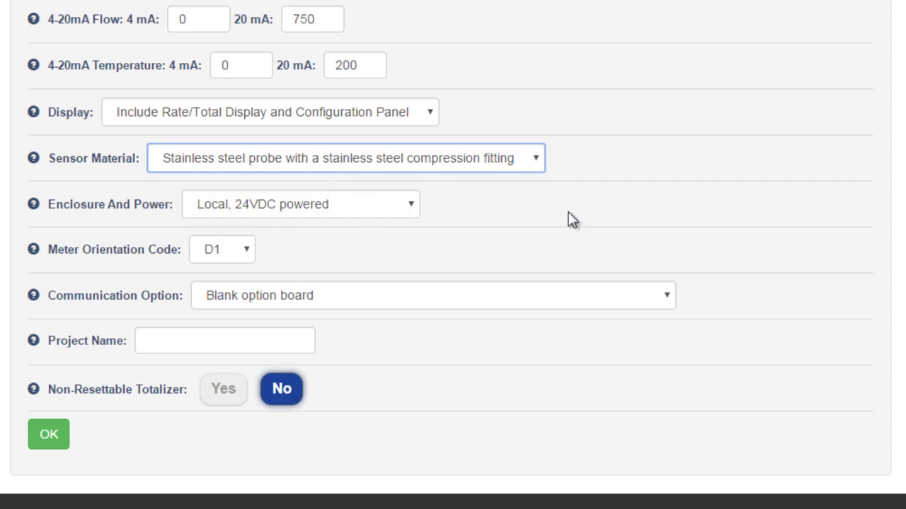
pyautogui.click(414, 214)
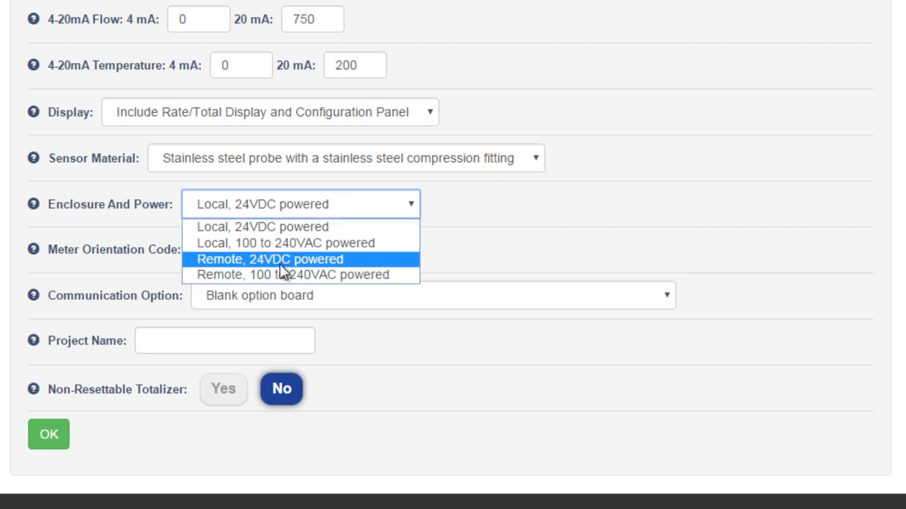
pyautogui.click(280, 275)
pyautogui.click(383, 204)
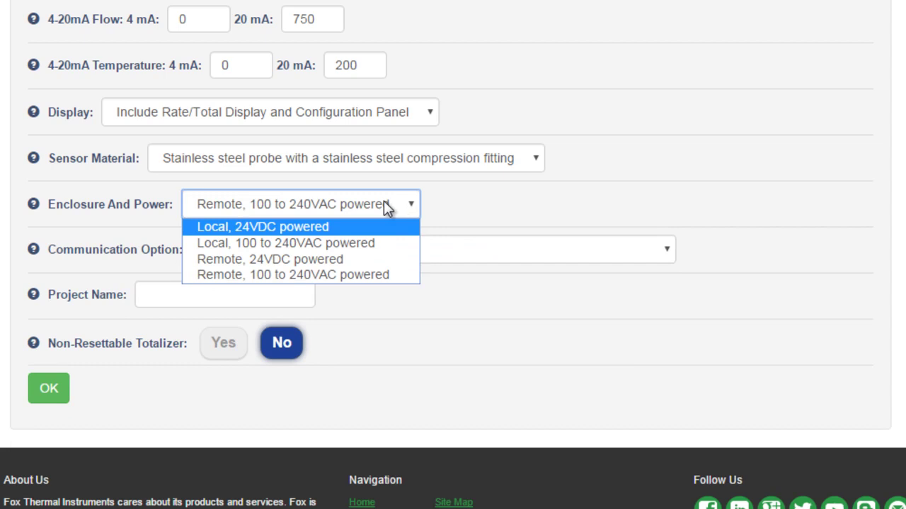
pyautogui.click(361, 241)
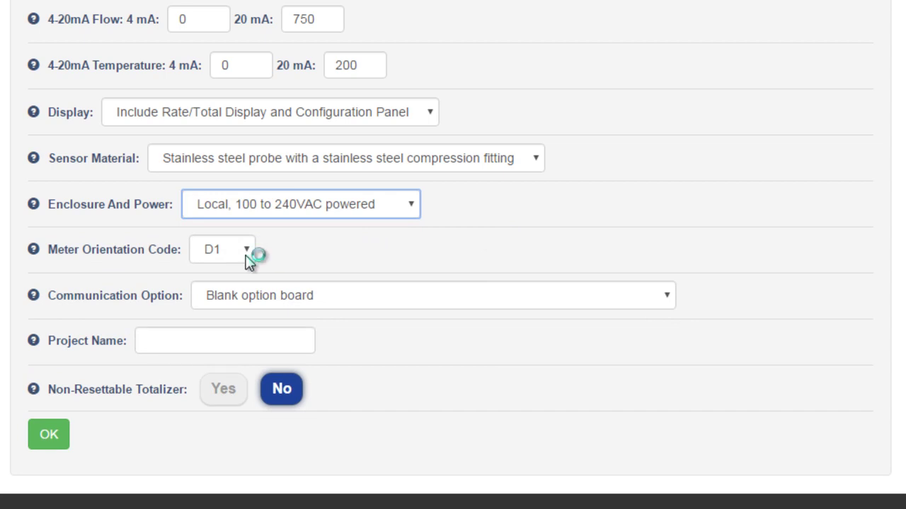
# Step: Check the meter orientation code help and its PDF of display codes for FT3 Insertion, and close the help
pyautogui.scroll(2, 45, 234)
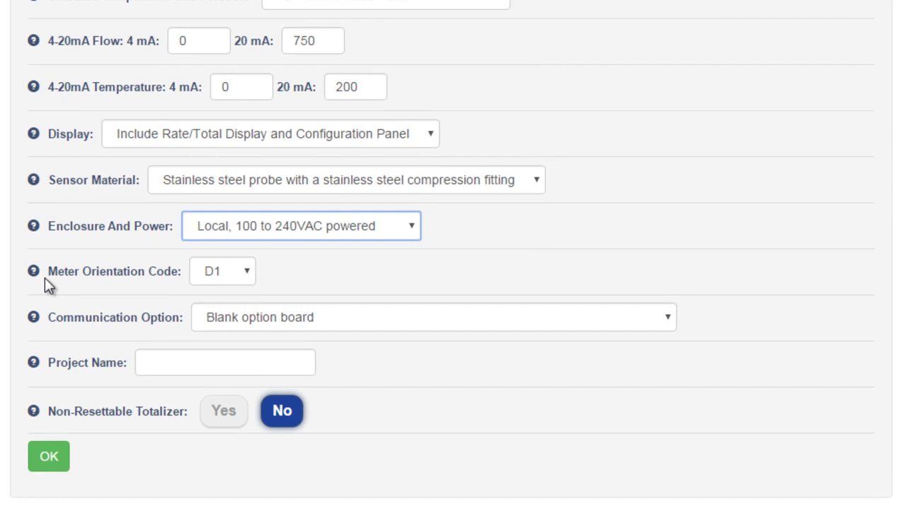
pyautogui.click(33, 382)
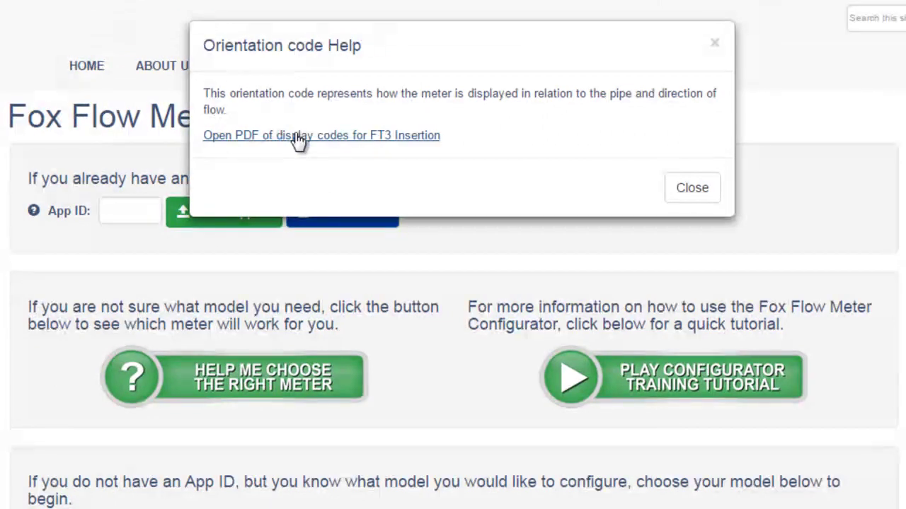
pyautogui.click(297, 141)
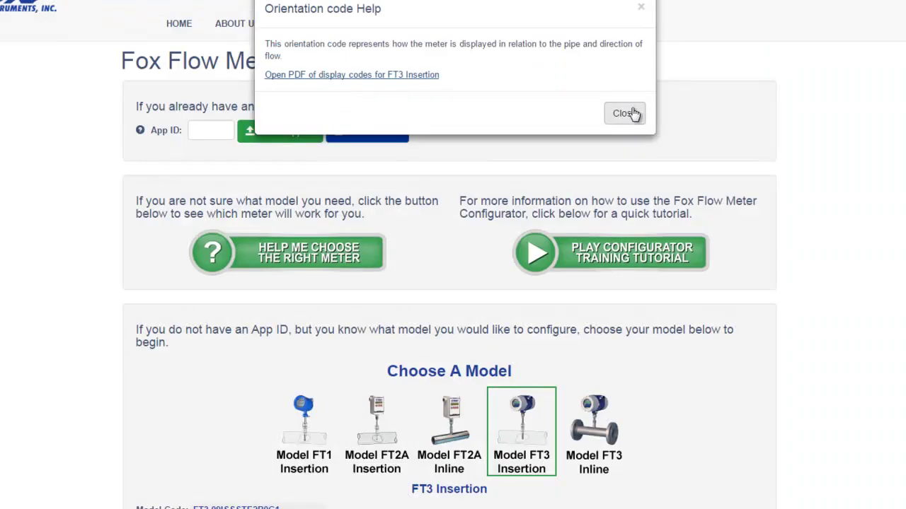
pyautogui.click(631, 114)
pyautogui.scroll(-10, 486, 289)
pyautogui.scroll(-6, 486, 289)
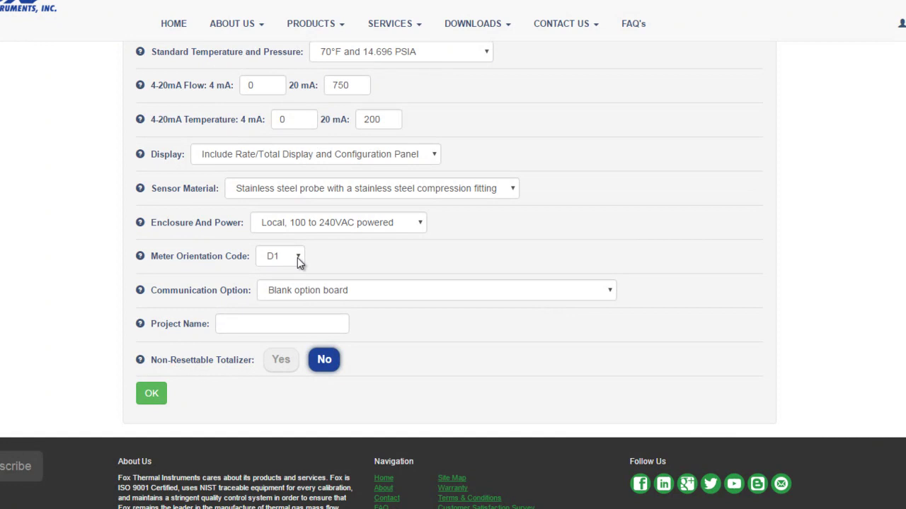
# Step: Set the FT3 Insertion's communication option to RS485 Modbus with isolated 24VDC and terminal block for remote sensor
pyautogui.click(610, 294)
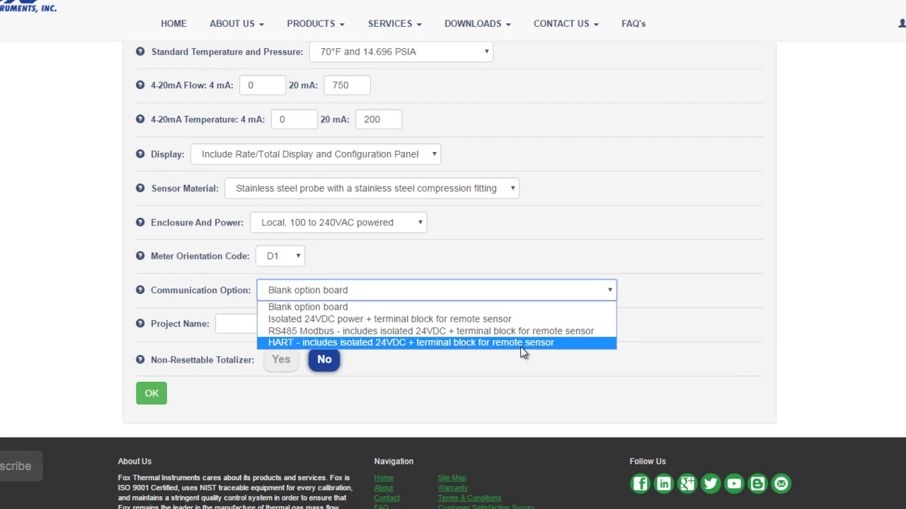
pyautogui.click(471, 330)
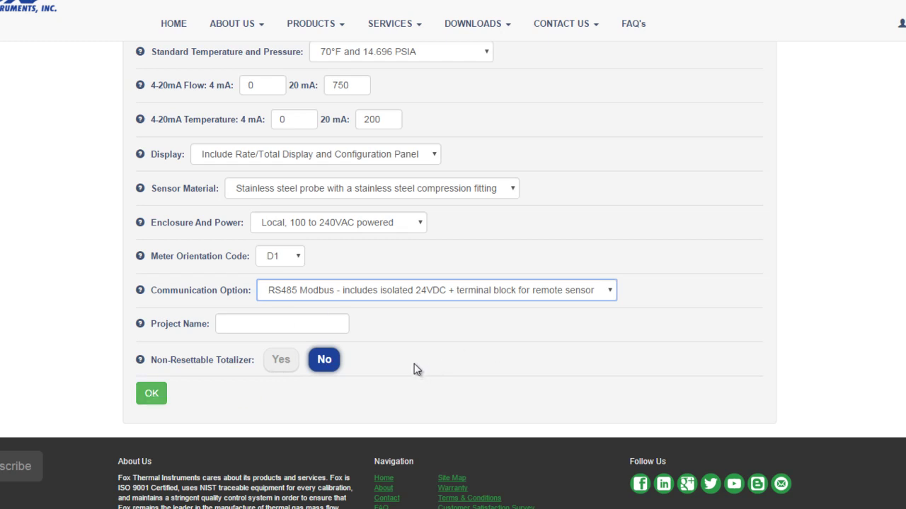
# Step: Choose the Model FT2A Inline and set its gas to Natural Gas pipeline-grade
pyautogui.scroll(9, 496, 352)
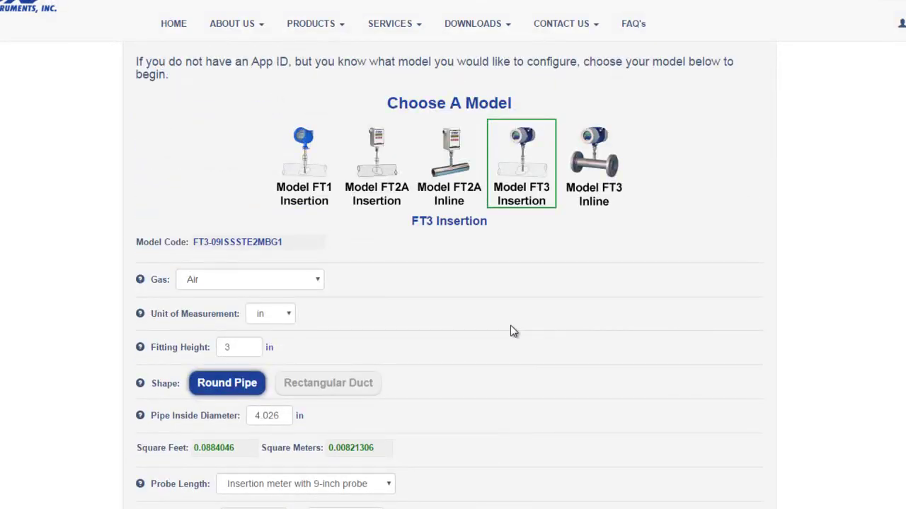
pyautogui.click(453, 182)
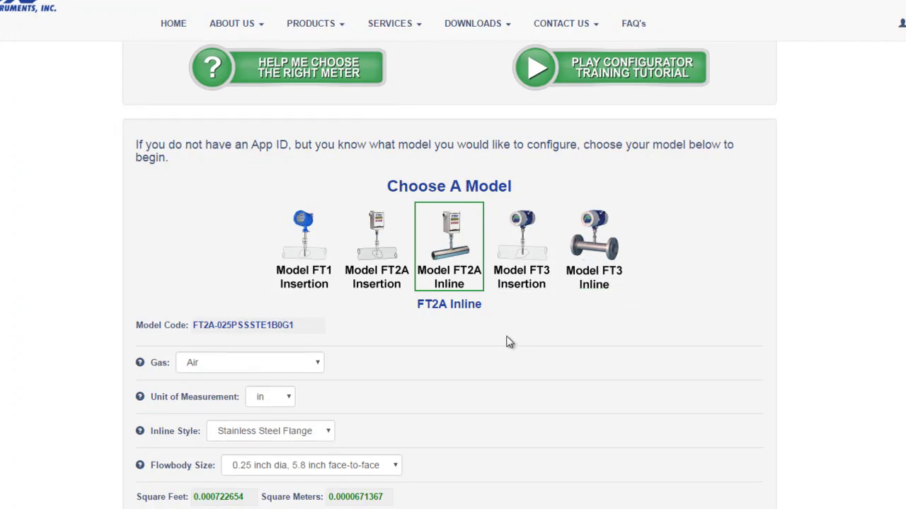
pyautogui.scroll(-4, 518, 349)
pyautogui.click(270, 131)
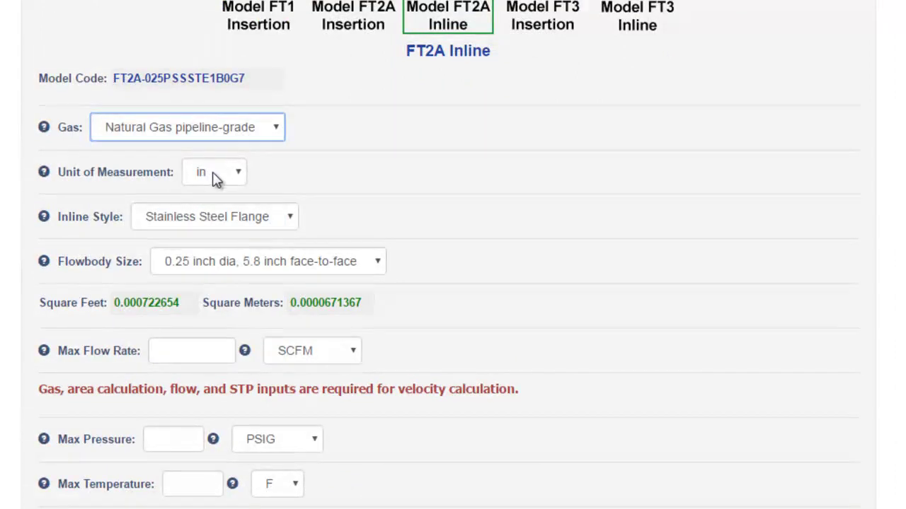
# Step: Set the inline style to Stainless Steel NPT and the flowbody size to 1.00 inch dia, 12 inch face-to-face
pyautogui.click(290, 219)
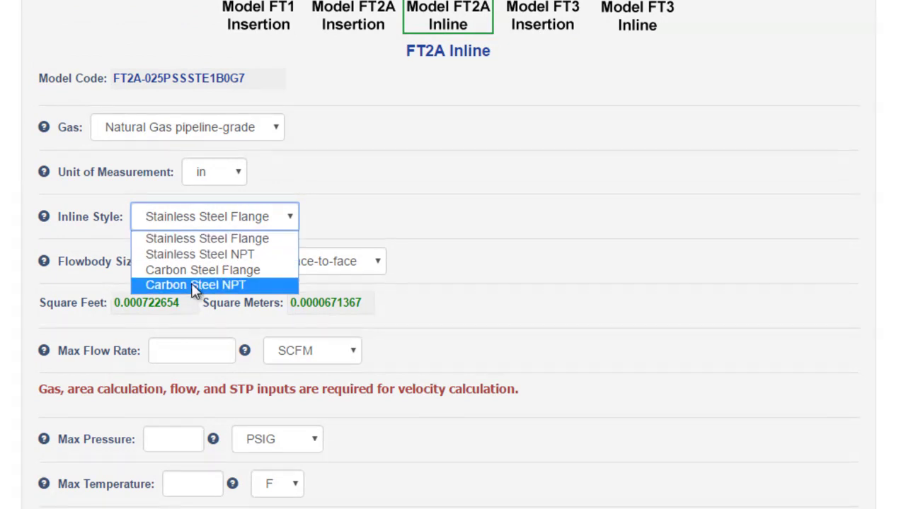
pyautogui.click(205, 255)
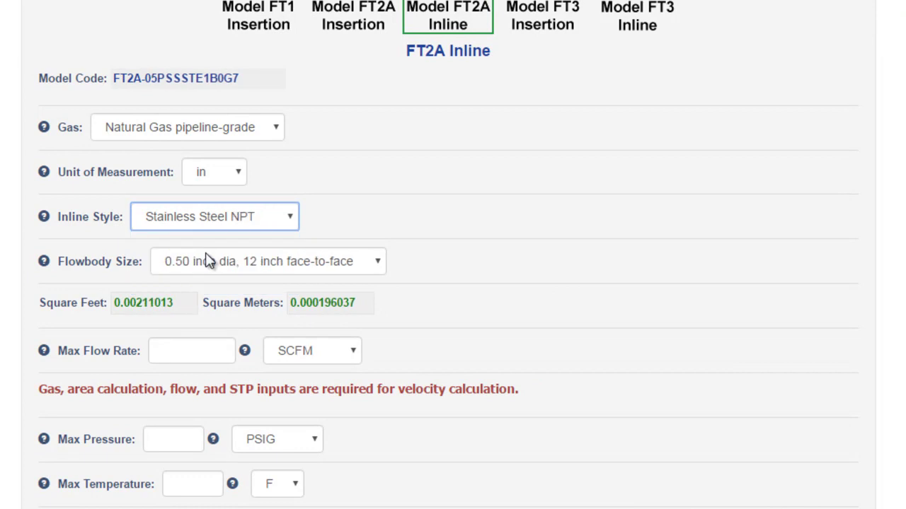
pyautogui.click(375, 263)
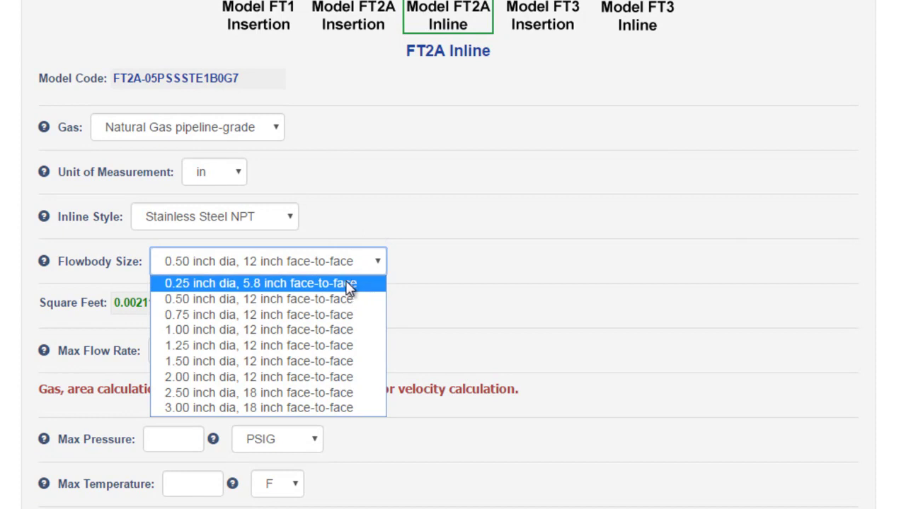
pyautogui.click(215, 332)
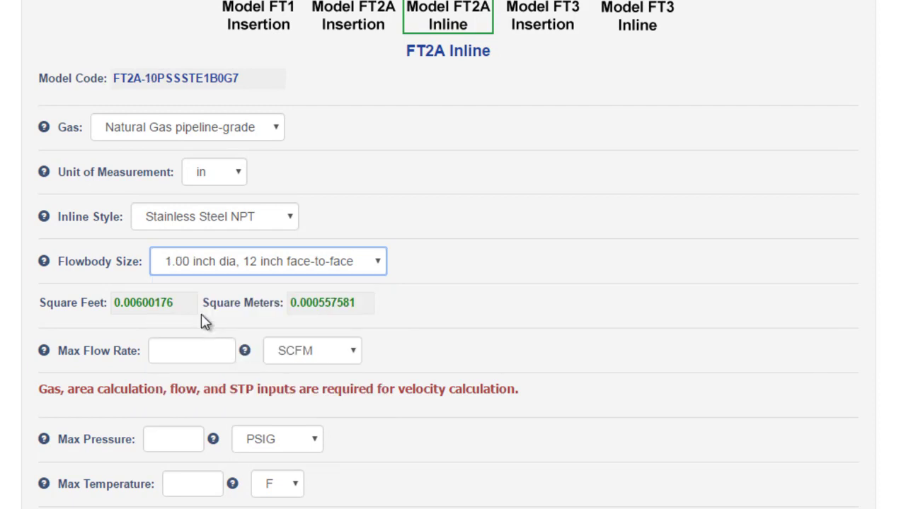
# Step: Set the FT2A Inline's max flow rate to 1500 SCFH
pyautogui.click(351, 357)
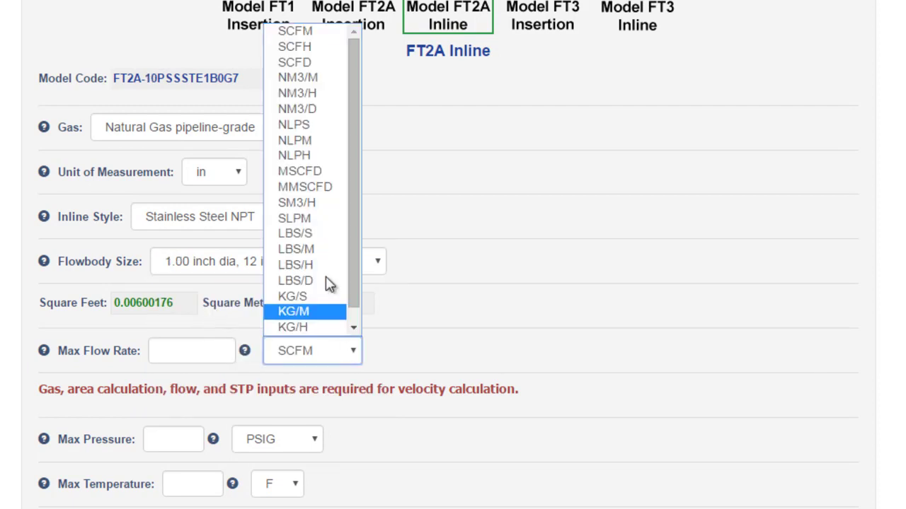
pyautogui.click(295, 44)
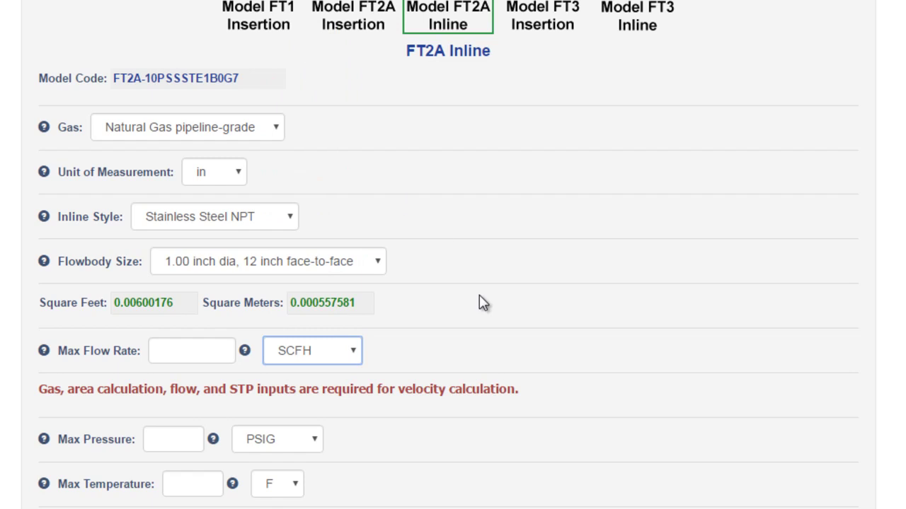
pyautogui.click(206, 350)
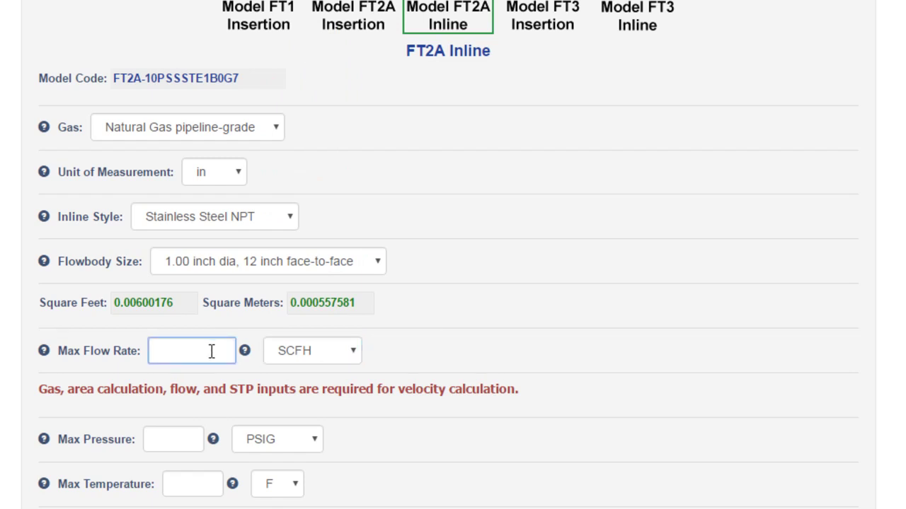
pyautogui.write('1500')
pyautogui.click(430, 390)
# Step: Set the FT2A Inline's max pressure to 15 PSIG and max temperature to 100 F
pyautogui.click(184, 438)
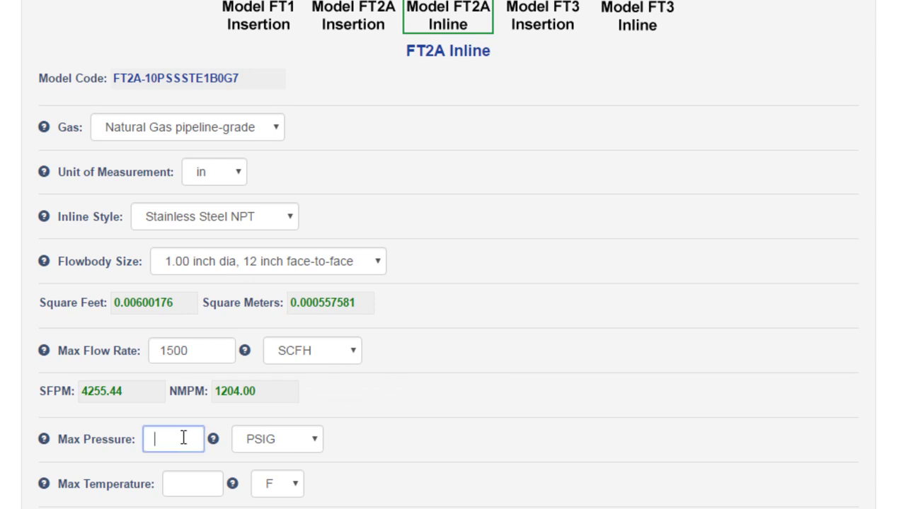
pyautogui.write('15')
pyautogui.press('Tab')
pyautogui.write('100')
pyautogui.click(600, 463)
# Step: Set the enclosure and power to Remote, 24VDC powered and the communication option to BACnet
pyautogui.scroll(-3, 601, 461)
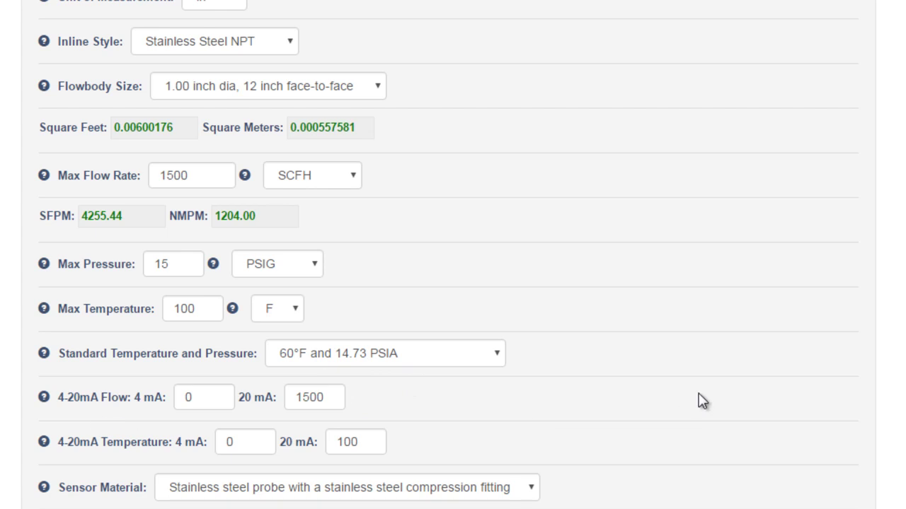
pyautogui.scroll(-2, 701, 400)
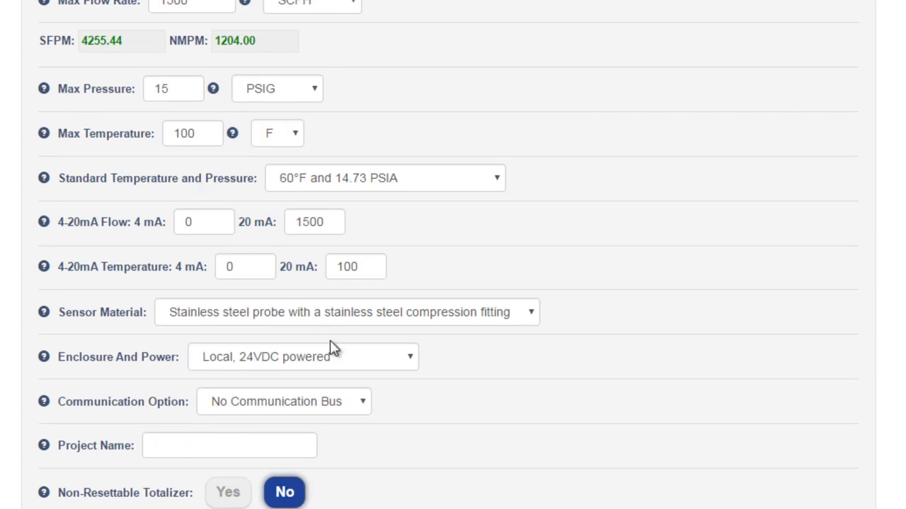
pyautogui.click(373, 362)
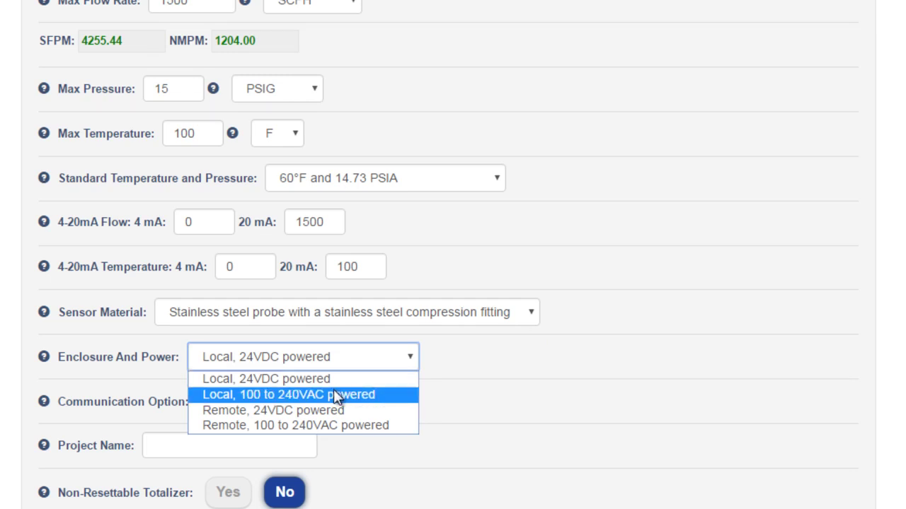
pyautogui.click(338, 412)
pyautogui.press('Tab')
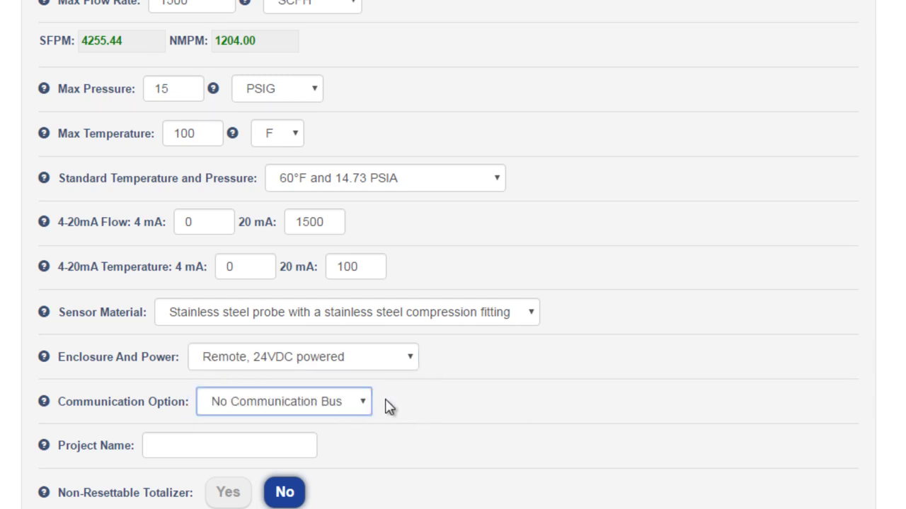
pyautogui.scroll(-1, 365, 393)
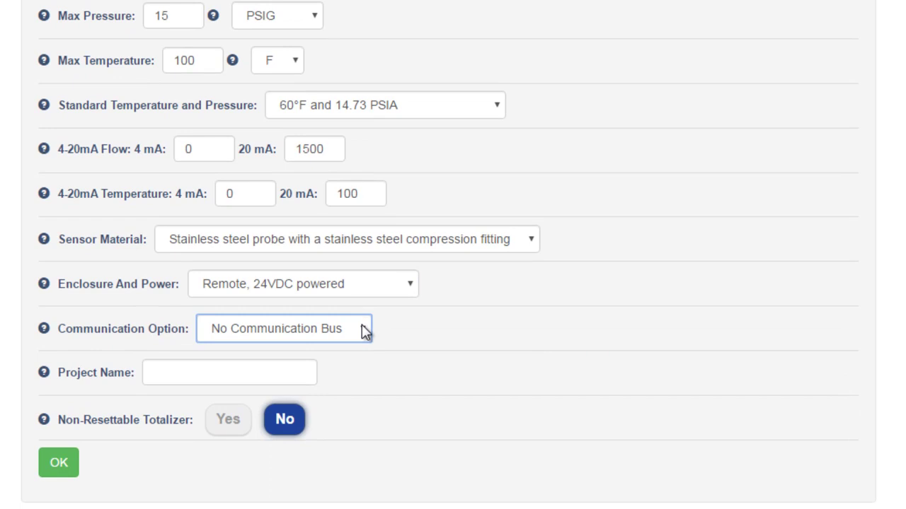
pyautogui.click(365, 331)
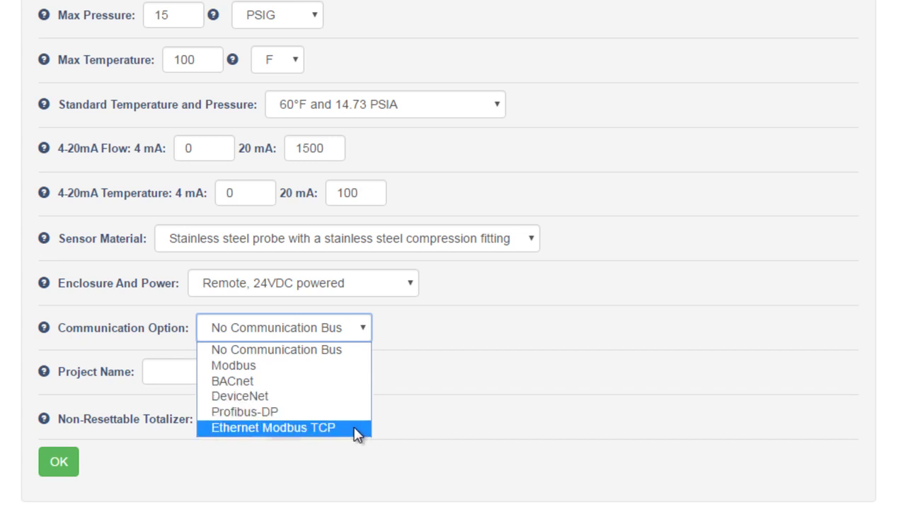
pyautogui.click(303, 382)
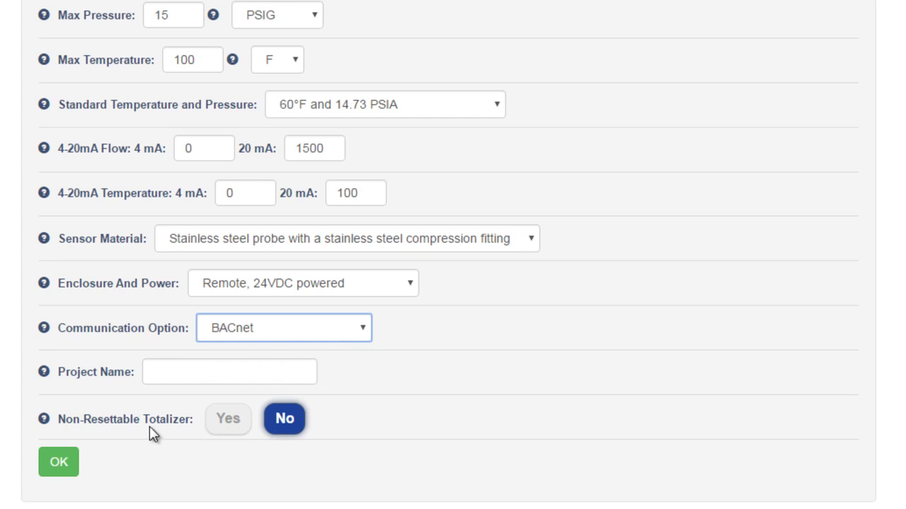
# Step: Change the FT2A Inline's flowbody size to 1.25 inch dia, 12 inch face-to-face
pyautogui.scroll(8, 531, 386)
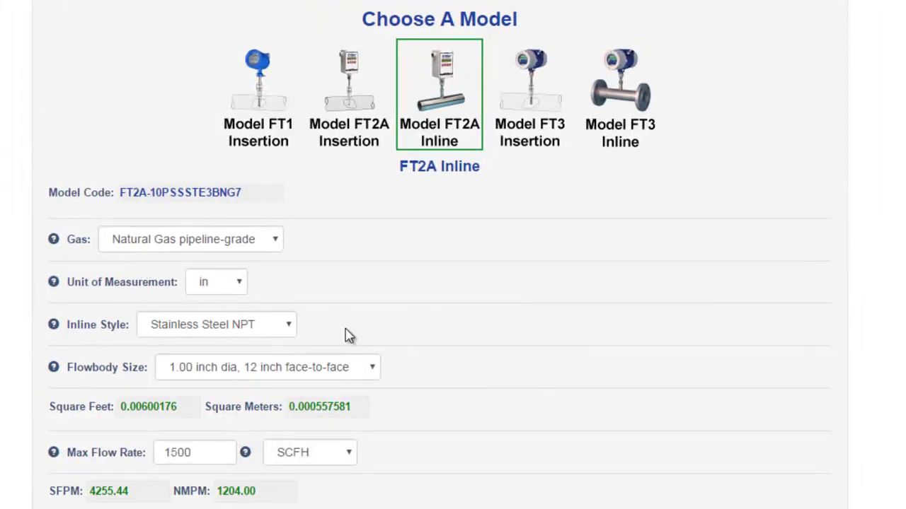
pyautogui.click(362, 378)
pyautogui.click(265, 285)
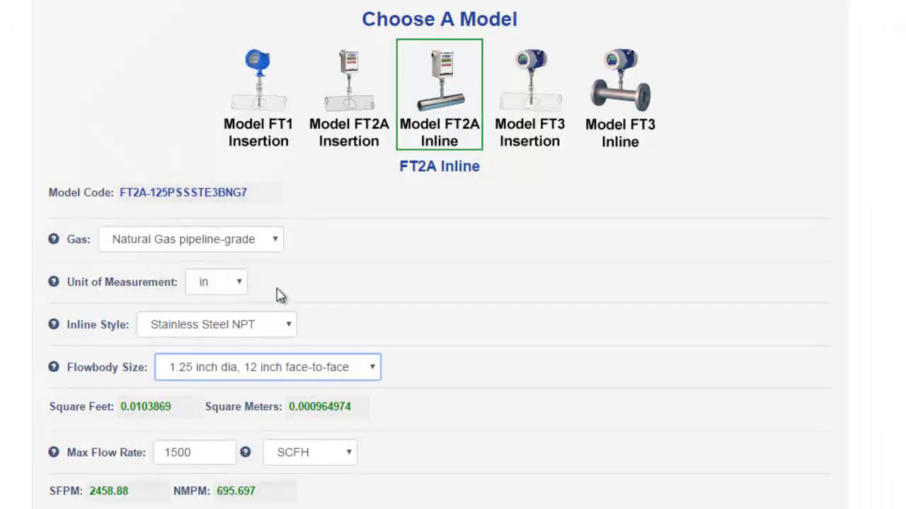
# Step: Submit the FT2A Inline configuration and save it without any additional options
pyautogui.scroll(-8, 440, 339)
pyautogui.click(106, 391)
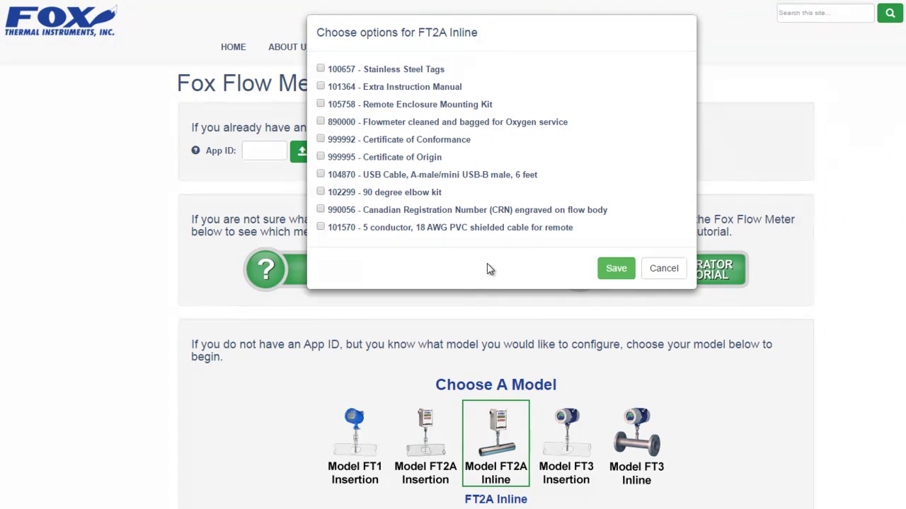
pyautogui.click(610, 274)
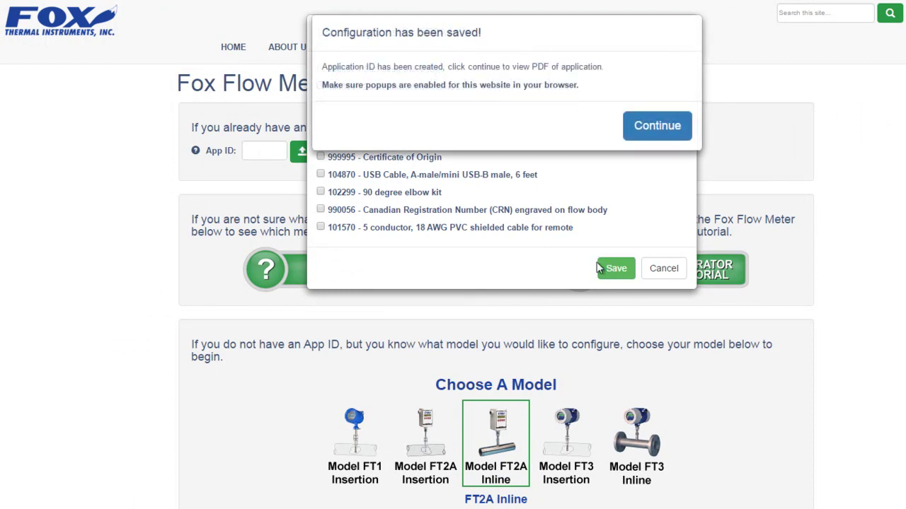
# Step: View the PDF of the saved application and open the quote request form from it
pyautogui.click(643, 126)
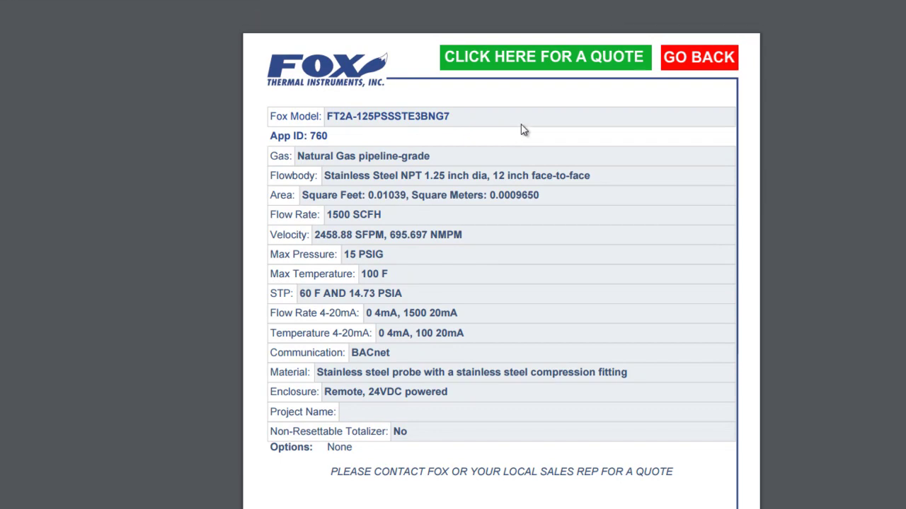
pyautogui.click(539, 60)
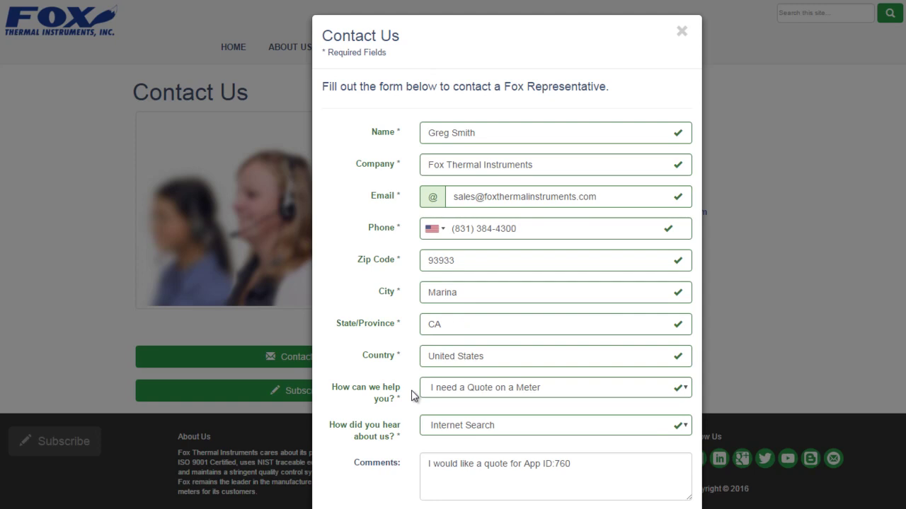
# Step: Answer the anti-spam math question with 9, agree to the terms and privacy policy, and submit the quote request
pyautogui.scroll(-2, 414, 395)
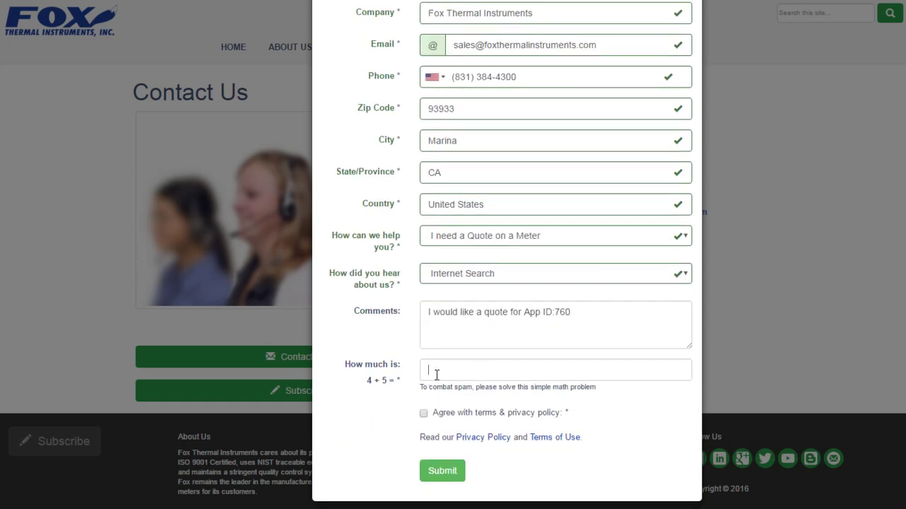
pyautogui.write('9')
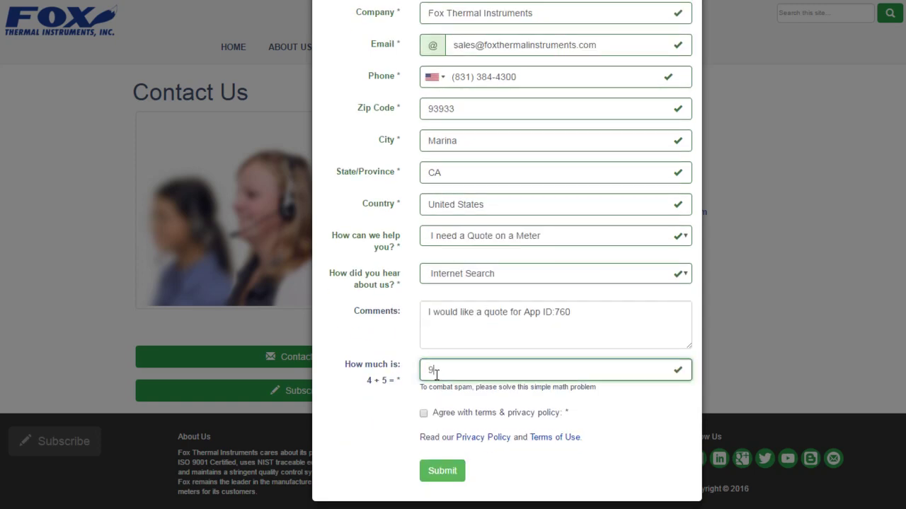
pyautogui.click(423, 414)
pyautogui.click(458, 471)
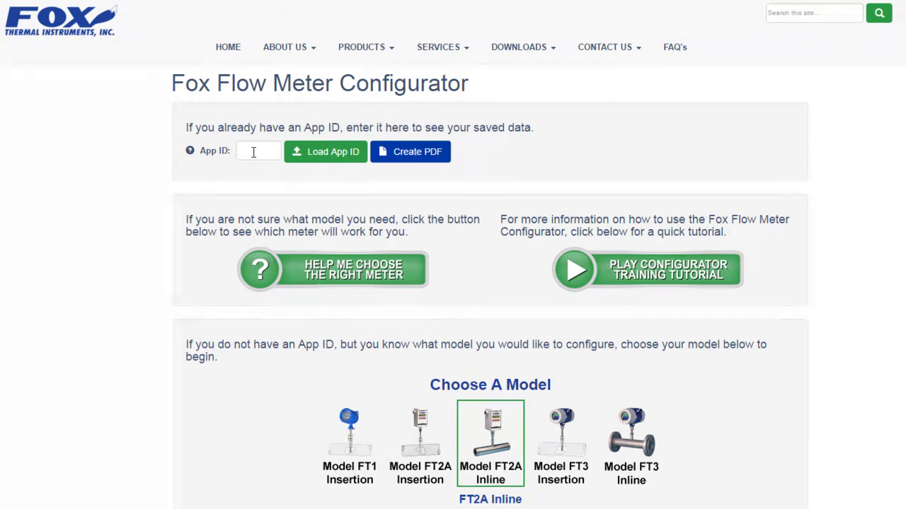
# Step: Enter App ID 760 in the configurator, create the saved application's PDF and close it after viewing
pyautogui.click(253, 152)
pyautogui.write('760')
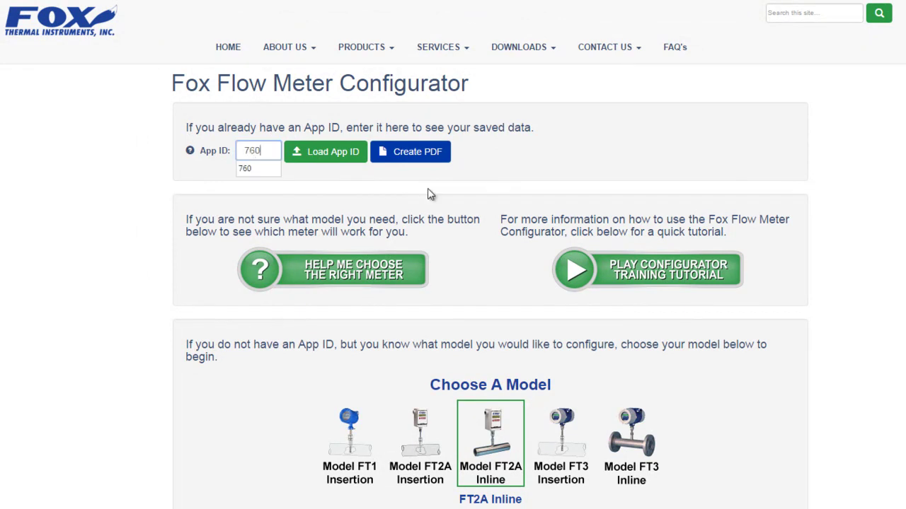
pyautogui.click(400, 159)
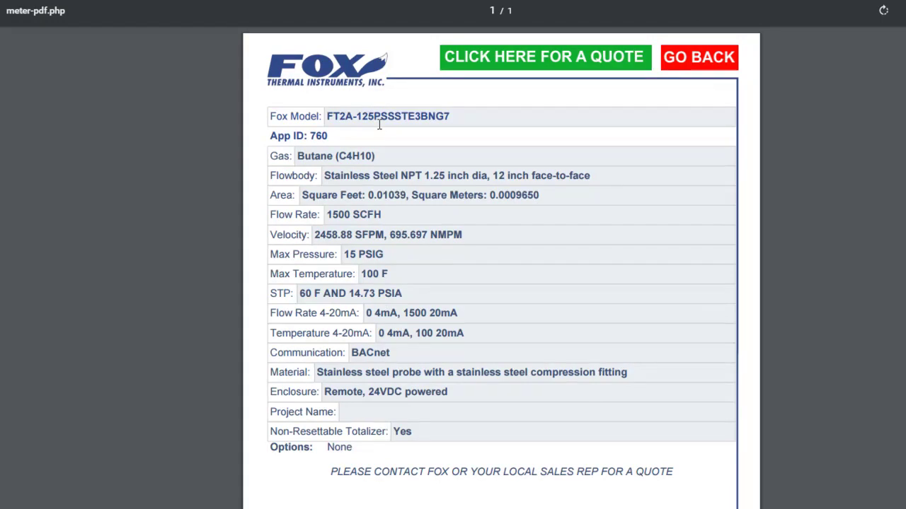
pyautogui.hotkey('ctrl', 'w')
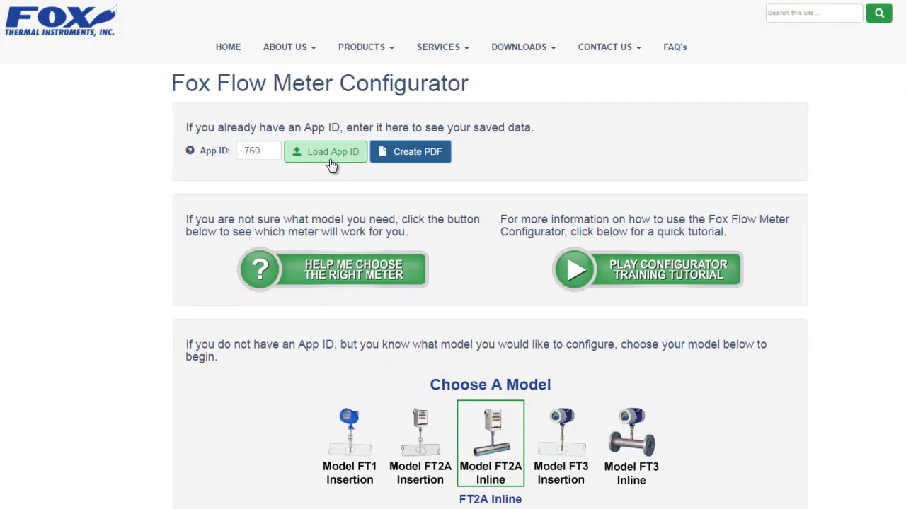
# Step: Load the saved application for the entered App ID and change its enclosure and power to Local, 24VDC powered
pyautogui.click(331, 159)
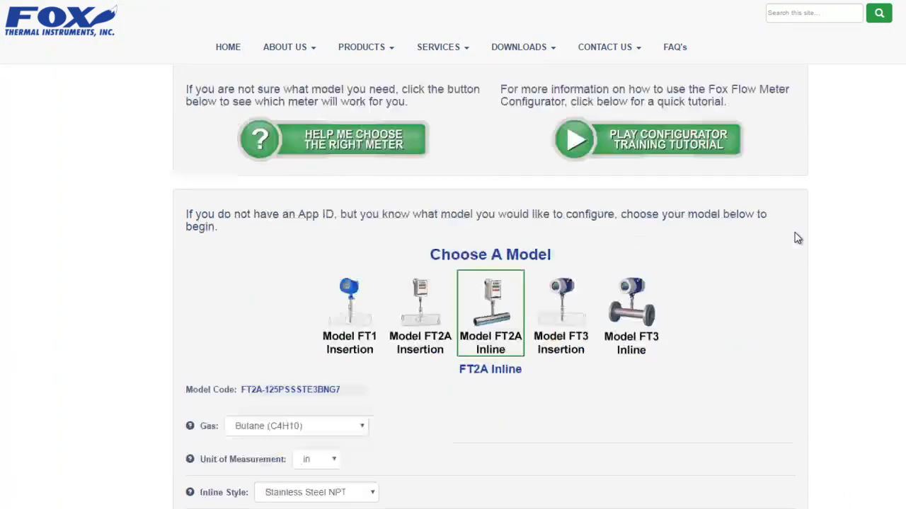
pyautogui.scroll(-3, 798, 238)
pyautogui.scroll(-3, 796, 237)
pyautogui.scroll(-3, 606, 261)
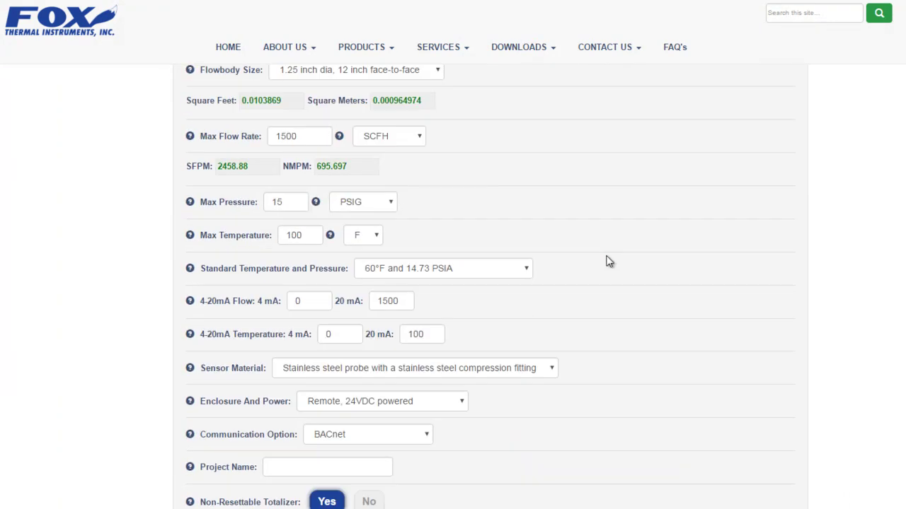
pyautogui.click(457, 402)
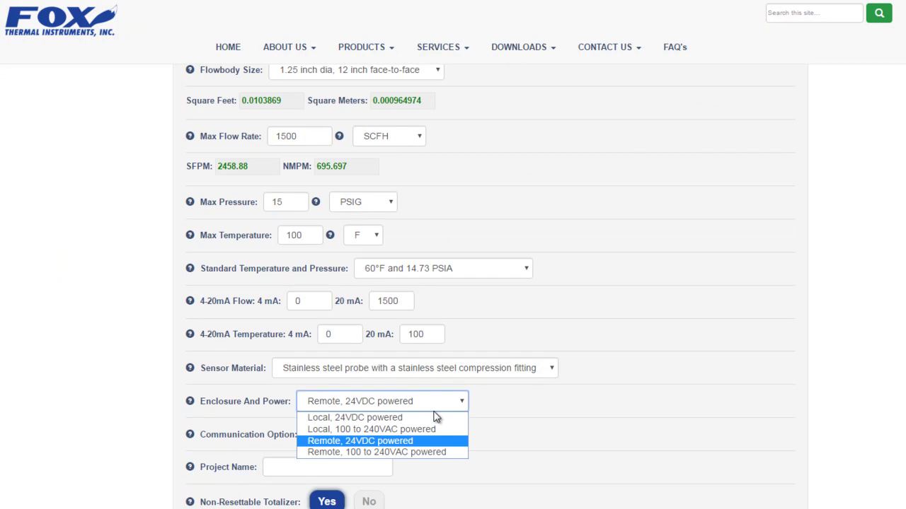
pyautogui.click(427, 417)
# Step: Save the modified FT2A Inline configuration as a new application without additional options and view its PDF
pyautogui.scroll(-3, 594, 409)
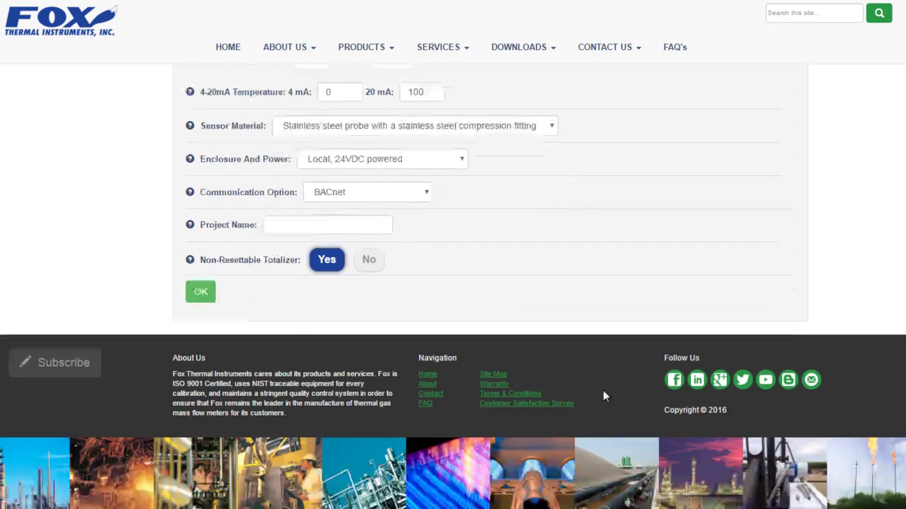
pyautogui.click(201, 292)
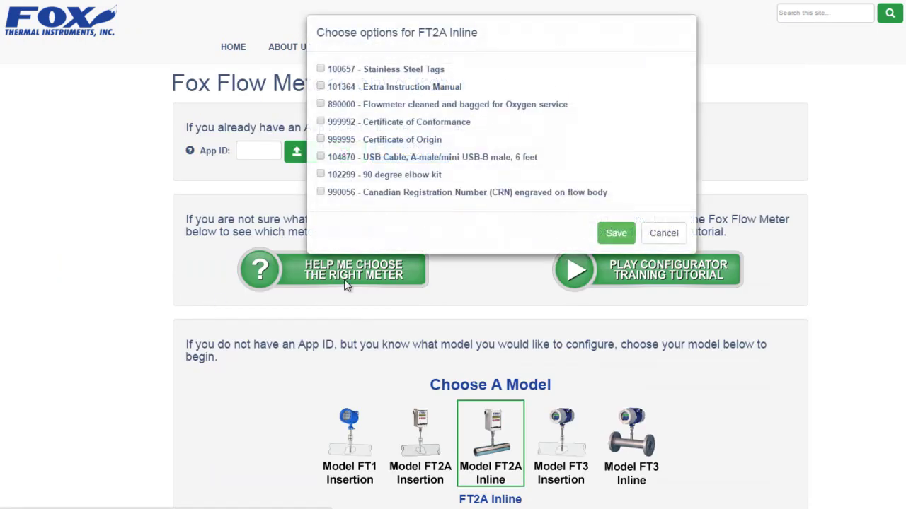
pyautogui.click(613, 234)
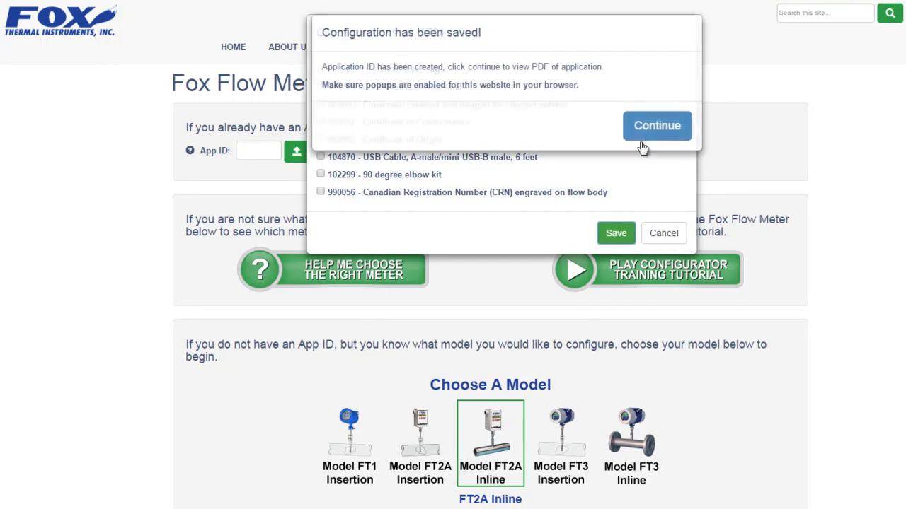
pyautogui.click(655, 128)
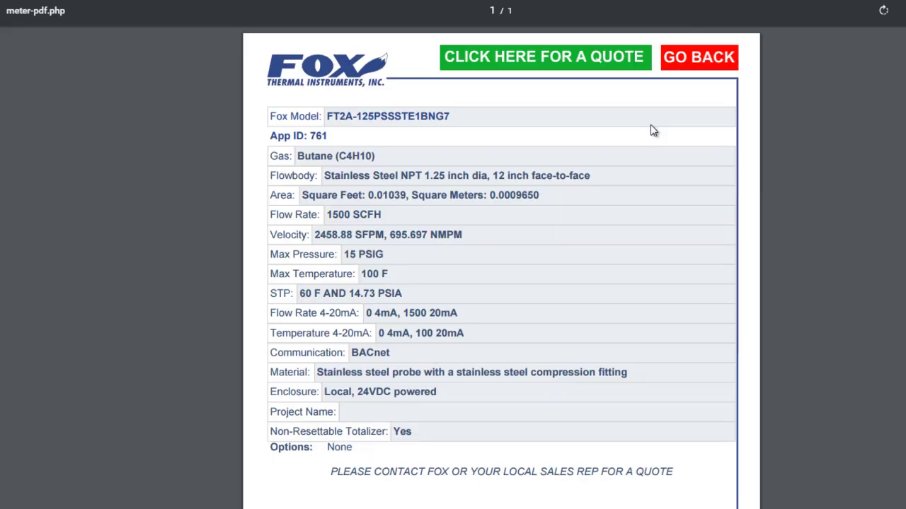